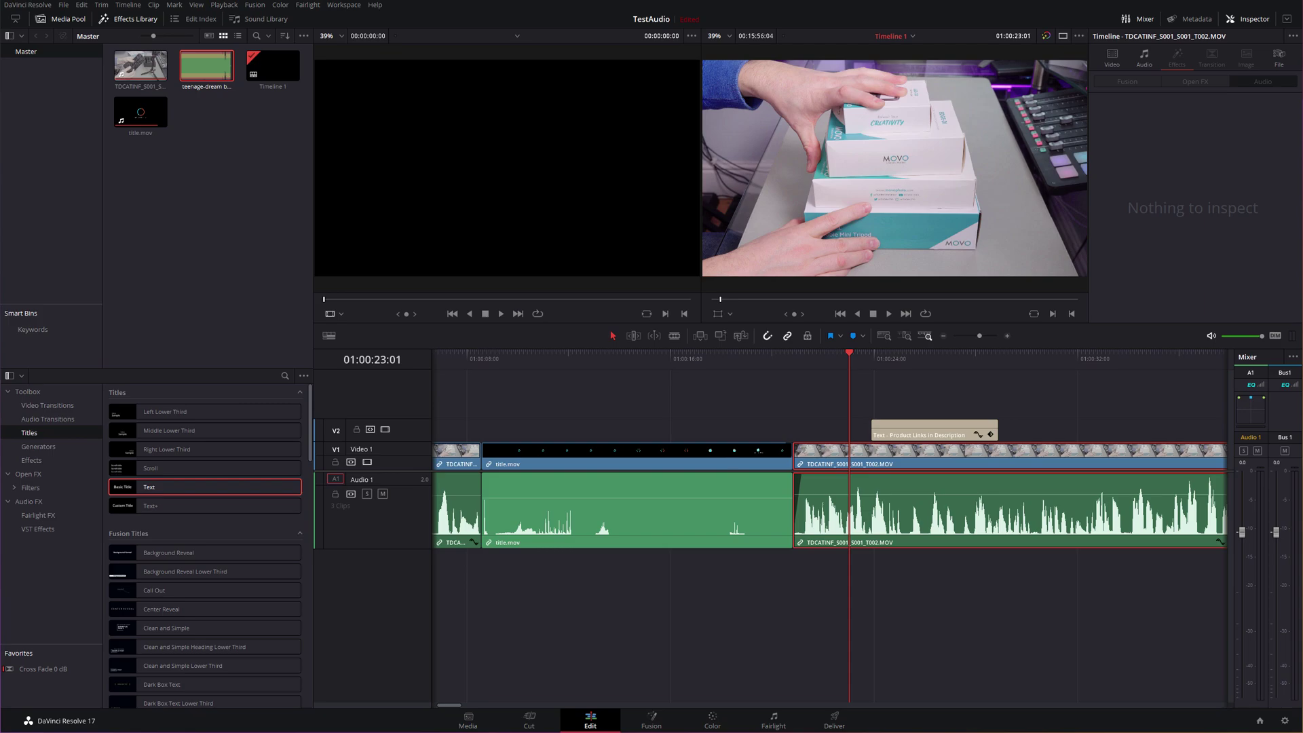
# Play the edit and park the playhead at 01:00:24:35, where the 'Product Links in Description' title appears.
pyautogui.click(850, 353)
pyautogui.press('space')
pyautogui.moveTo(851, 355); pyautogui.dragTo(892, 354)
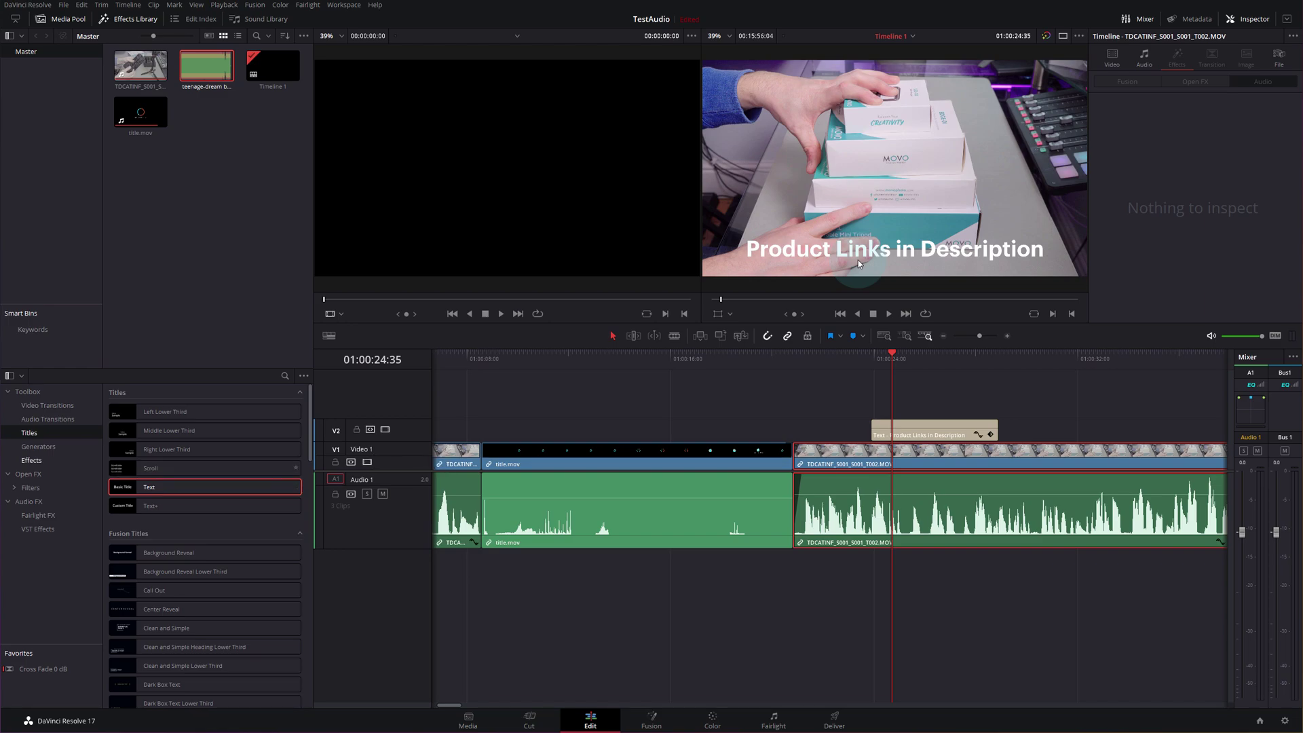
# Place a black Solid Color generator on track V3 above the title.
pyautogui.click(43, 448)
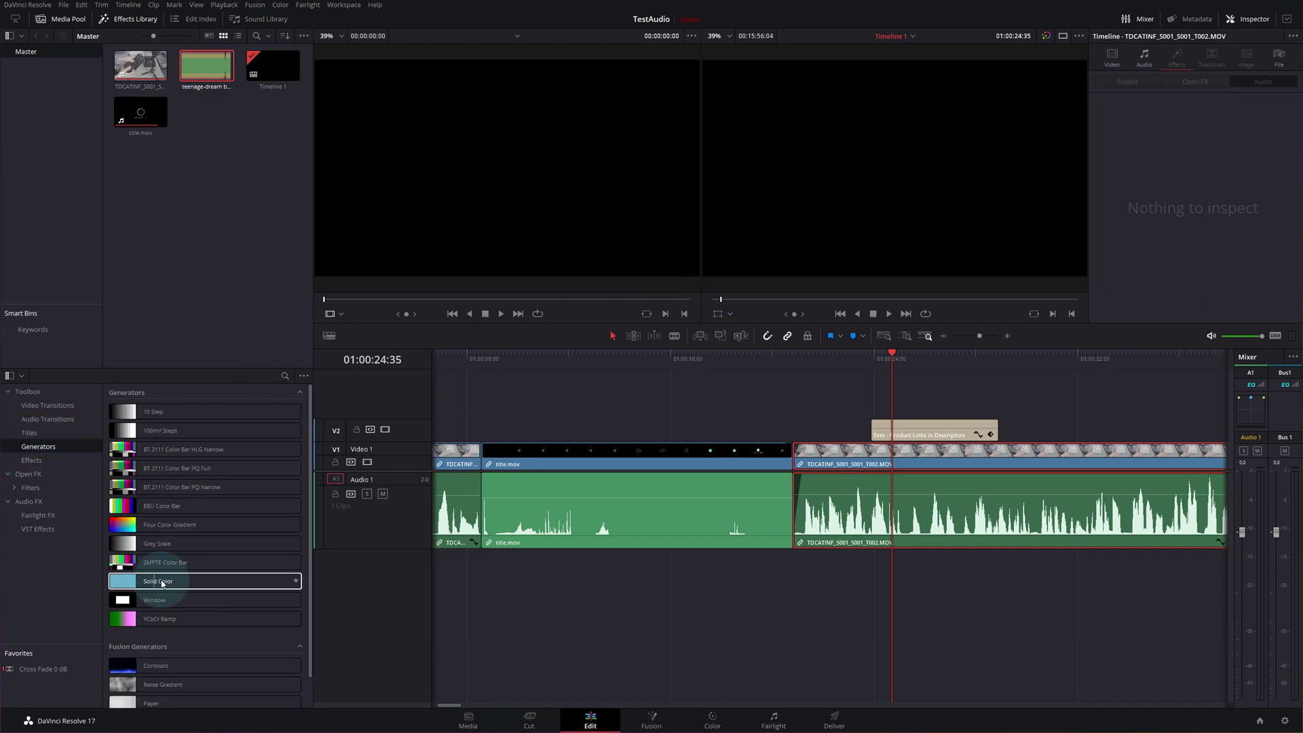
pyautogui.moveTo(162, 584); pyautogui.dragTo(879, 409)
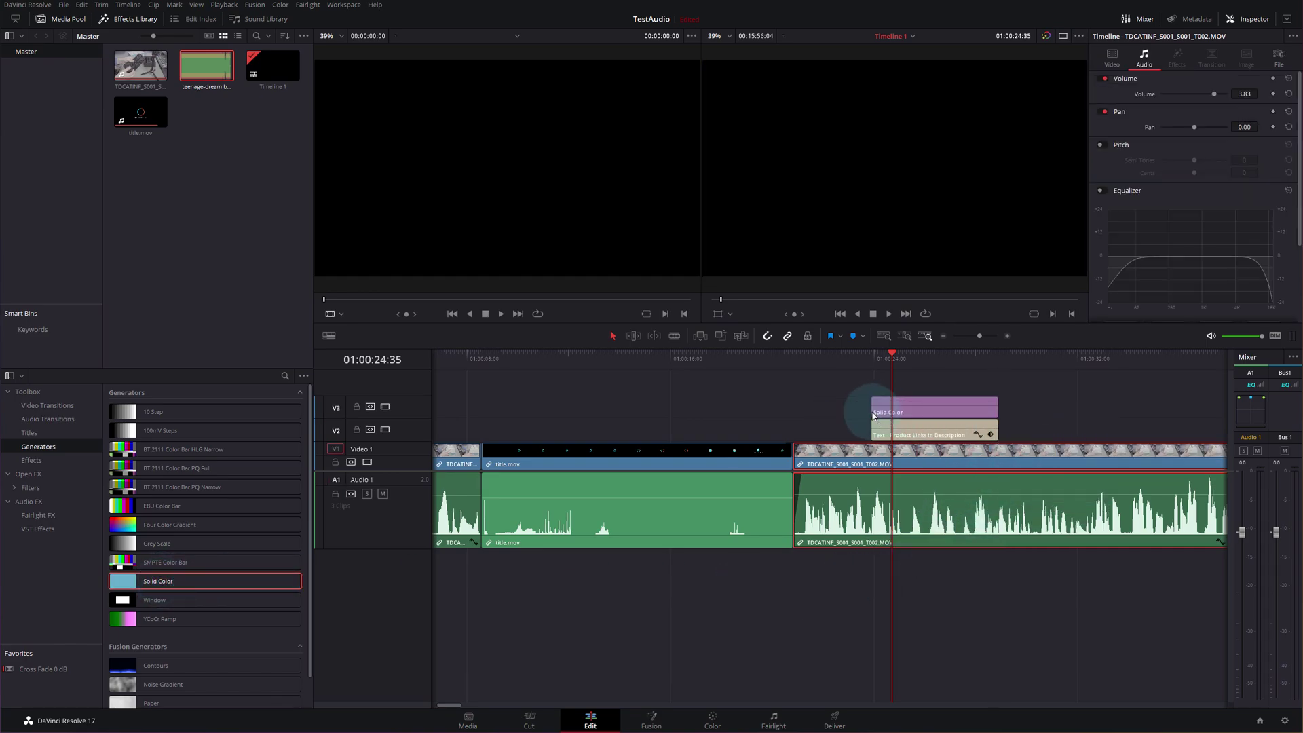
pyautogui.click(915, 405)
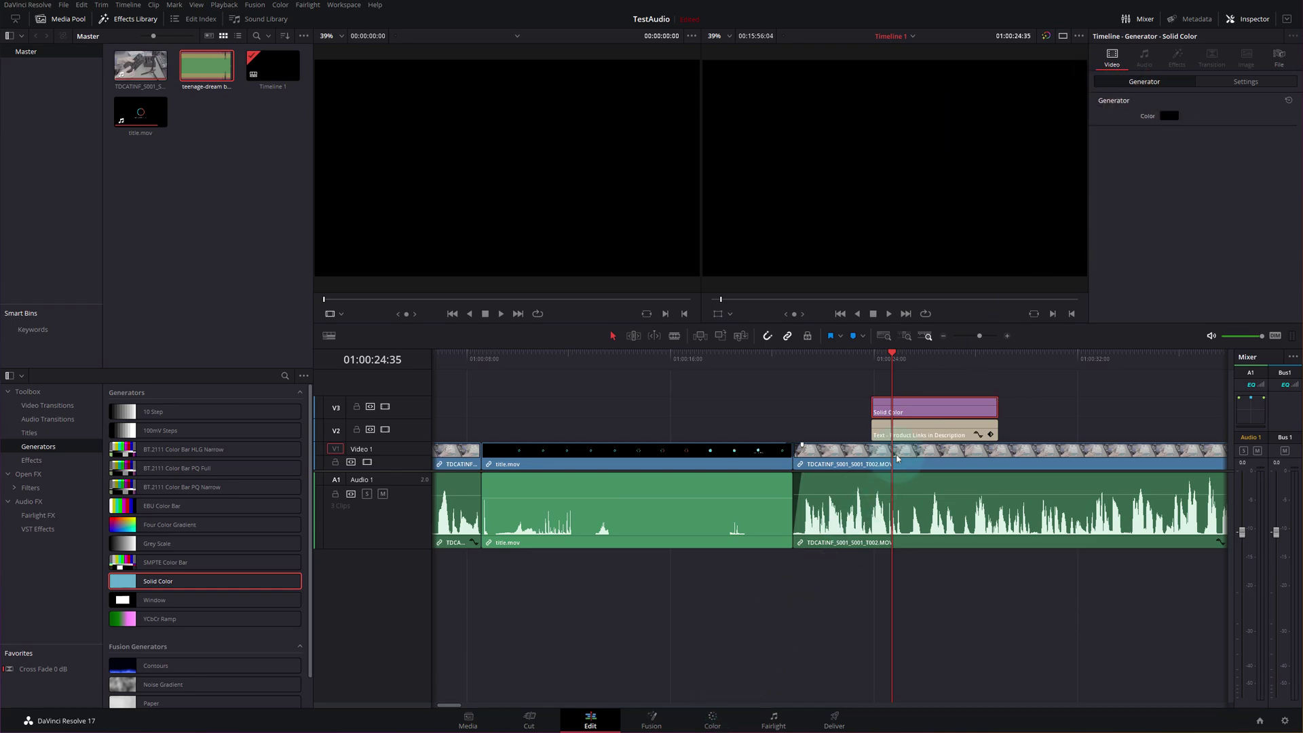
# Turn the solid colour clip into a compound clip named 'Title'.
pyautogui.rightClick(932, 405)
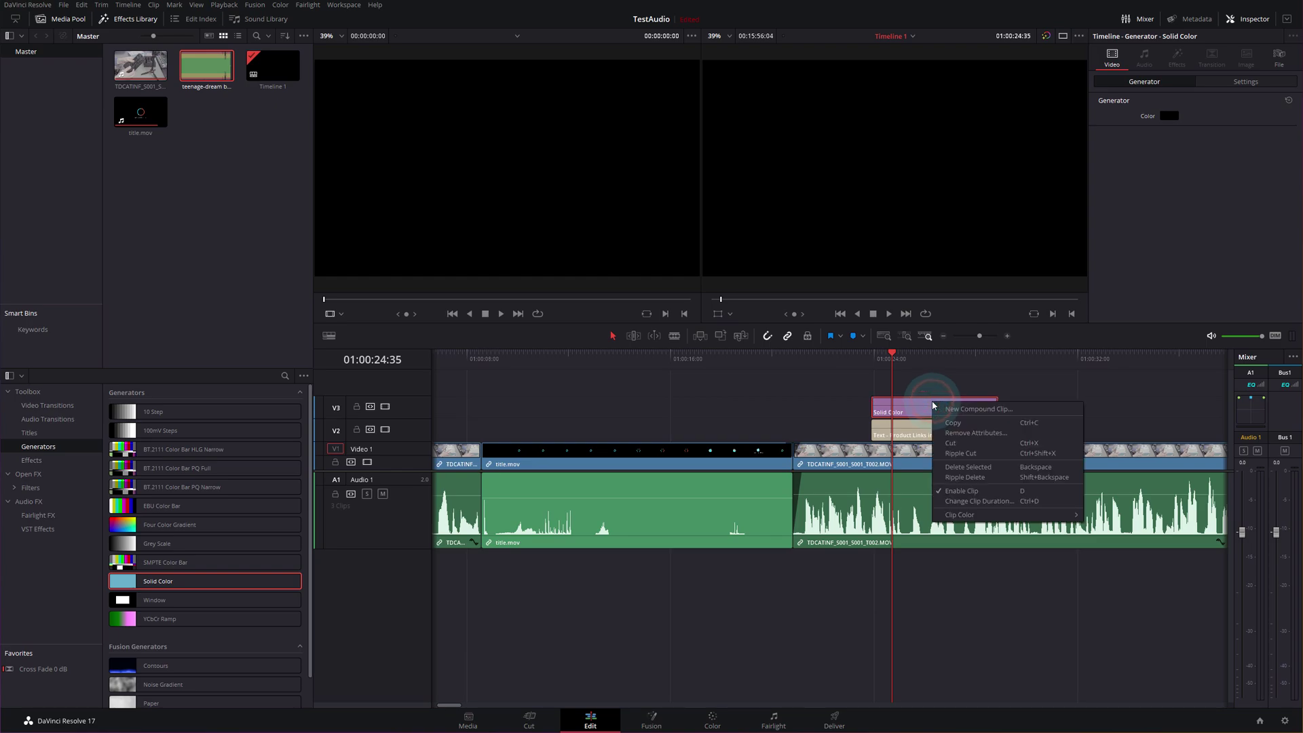
pyautogui.click(974, 408)
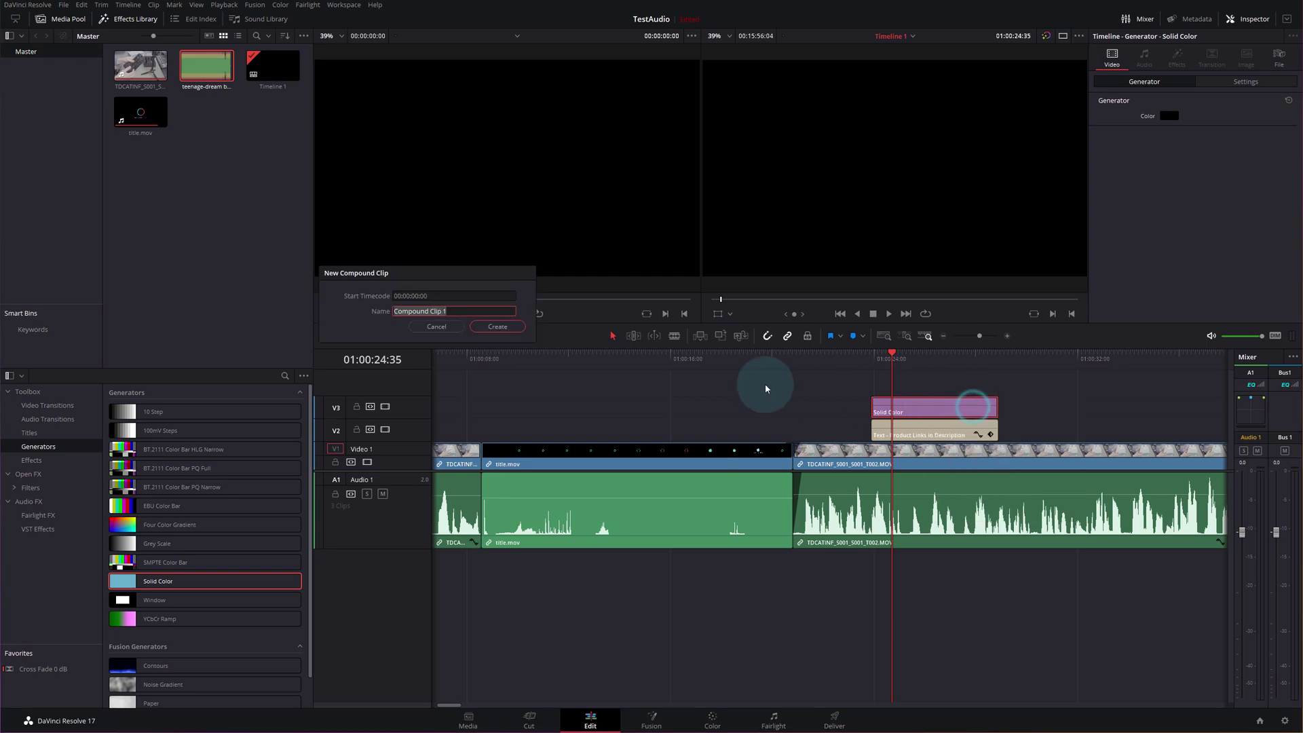
pyautogui.write('Title')
pyautogui.press('Return')
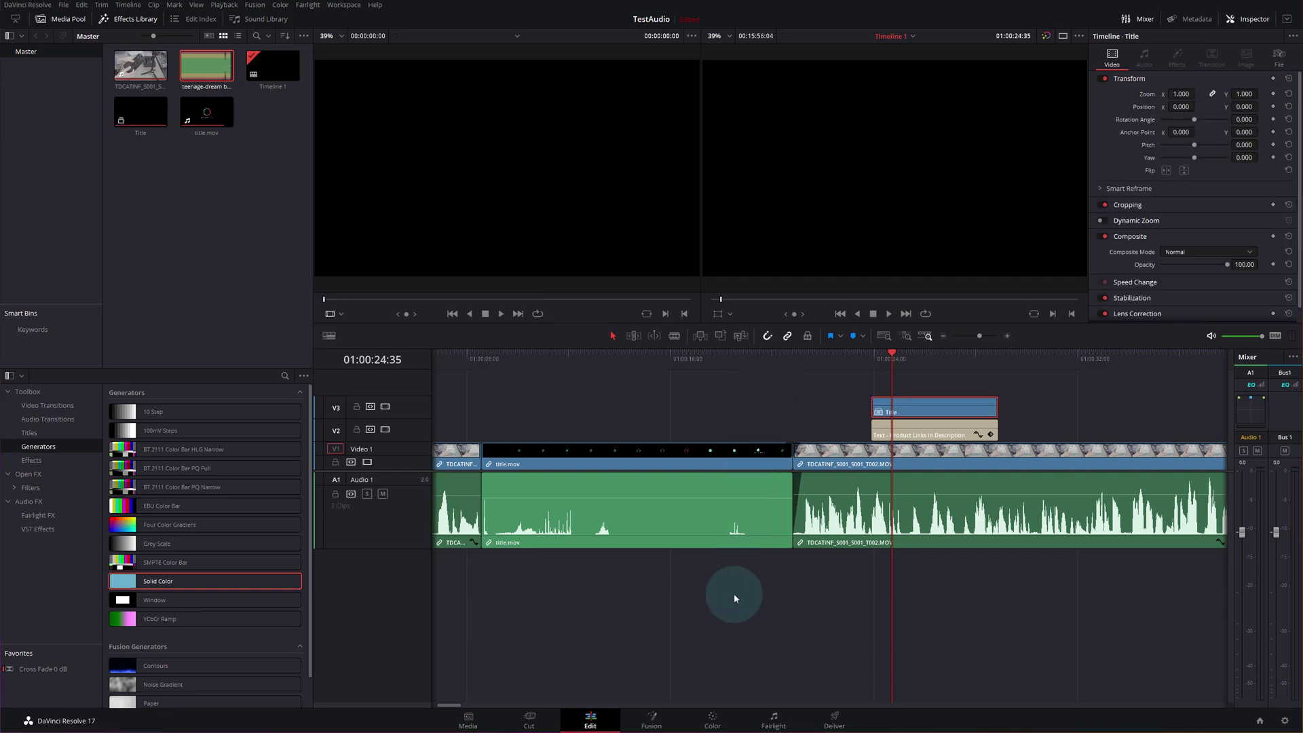
# On the Color page, add a Gradient window to node 01 of the Title clip.
pyautogui.click(714, 721)
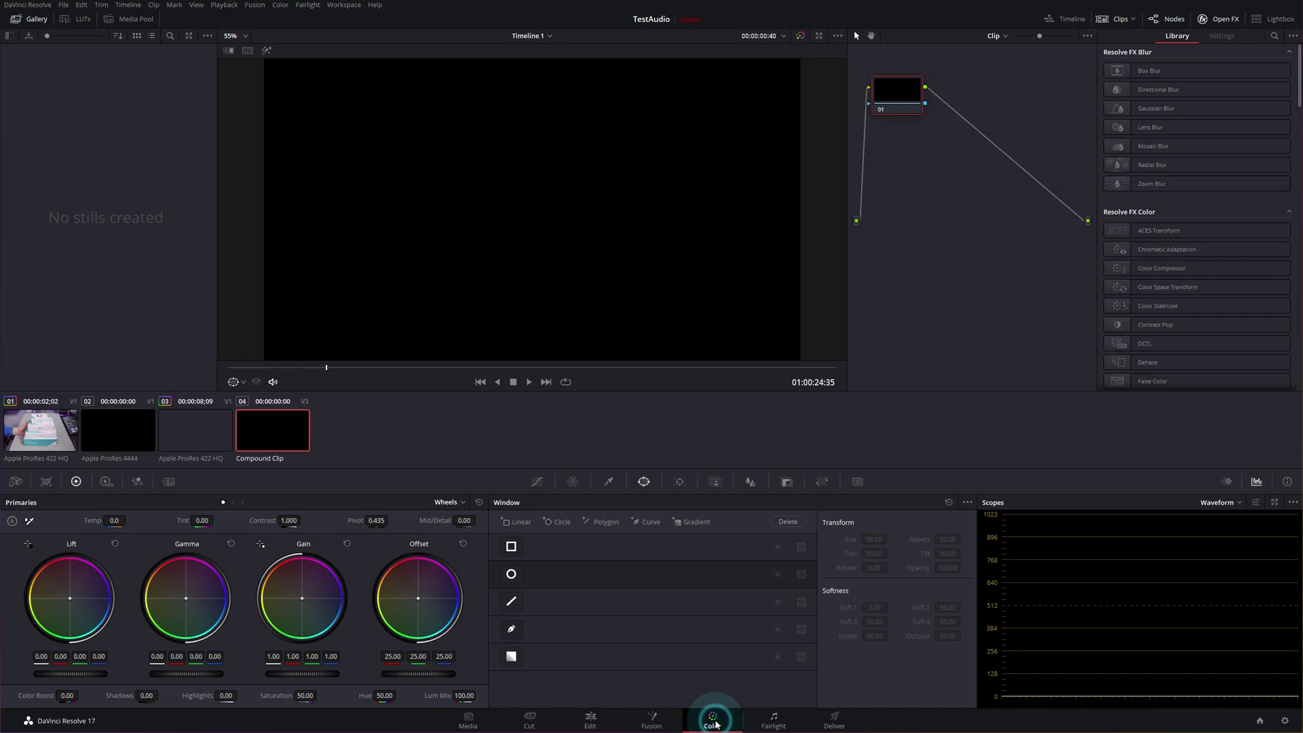
pyautogui.scroll(-1, 428, 210)
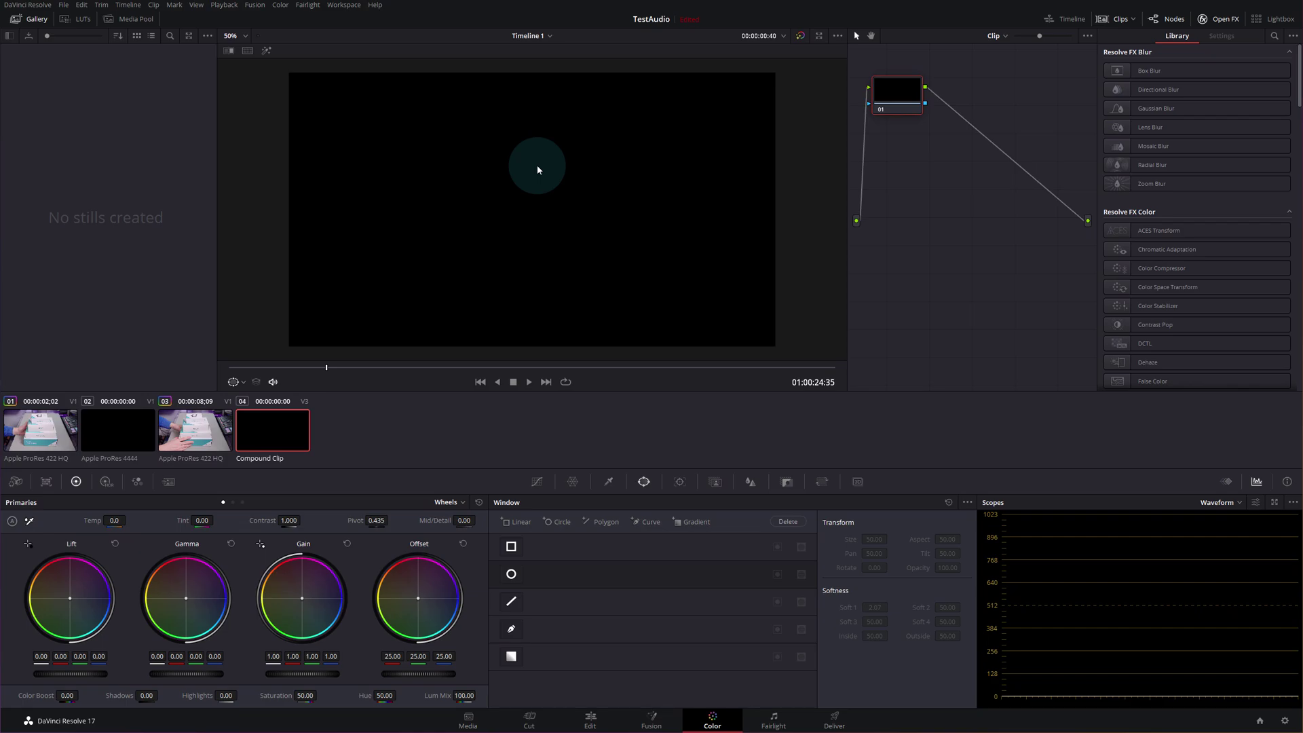
pyautogui.click(643, 482)
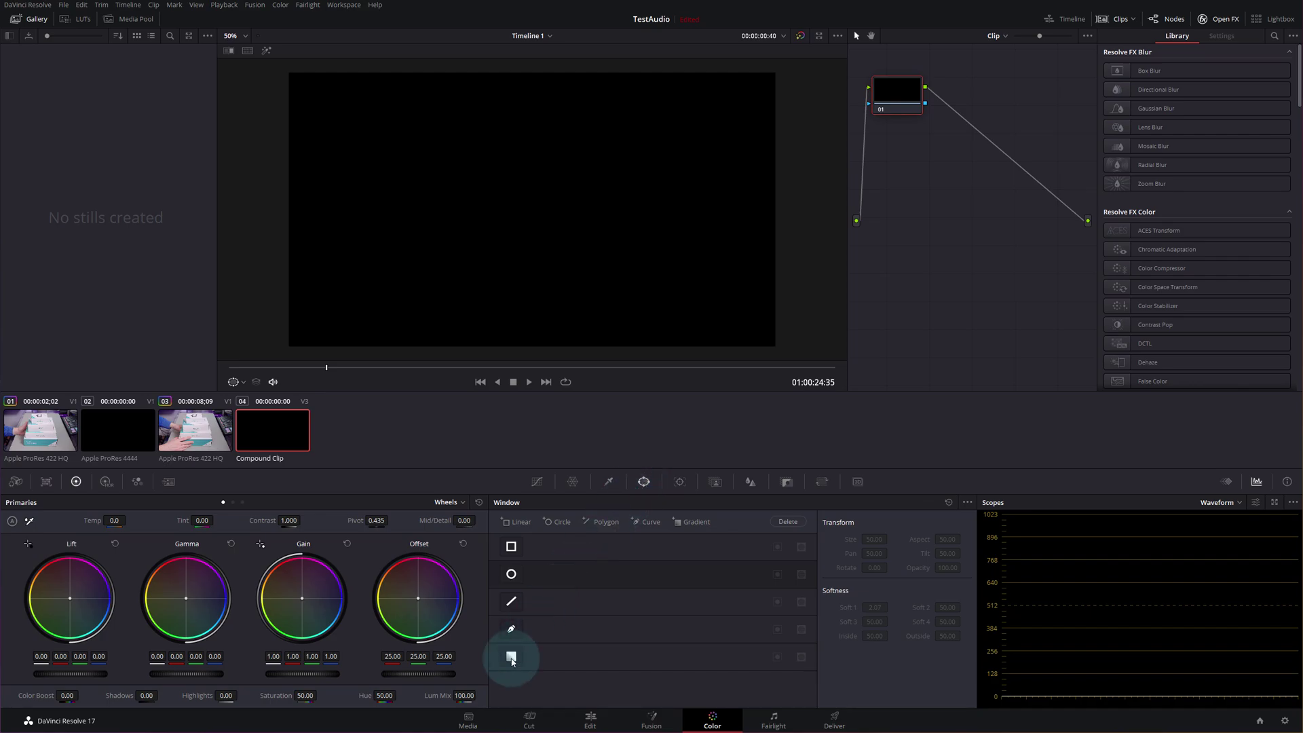
pyautogui.click(511, 658)
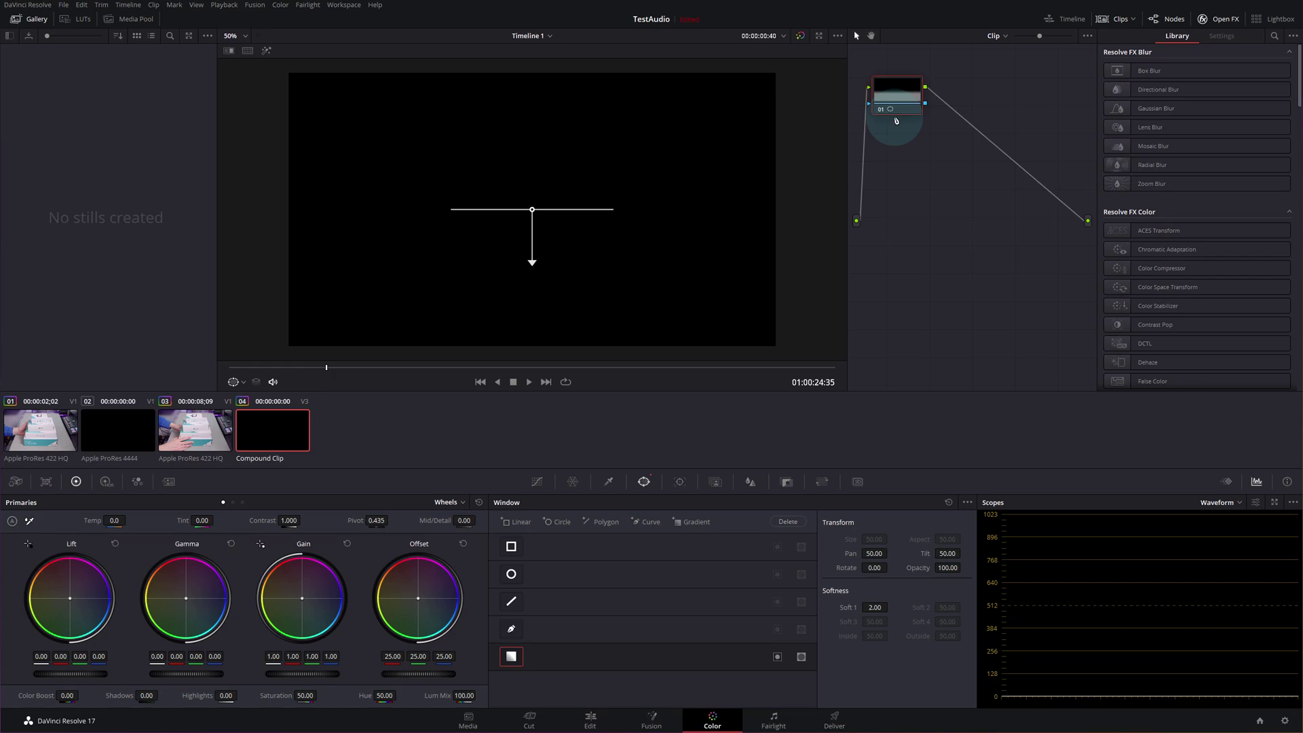
# Flip the gradient to point upward and push it below the frame's bottom edge.
pyautogui.moveTo(532, 263); pyautogui.dragTo(532, 62)
pyautogui.click(533, 210)
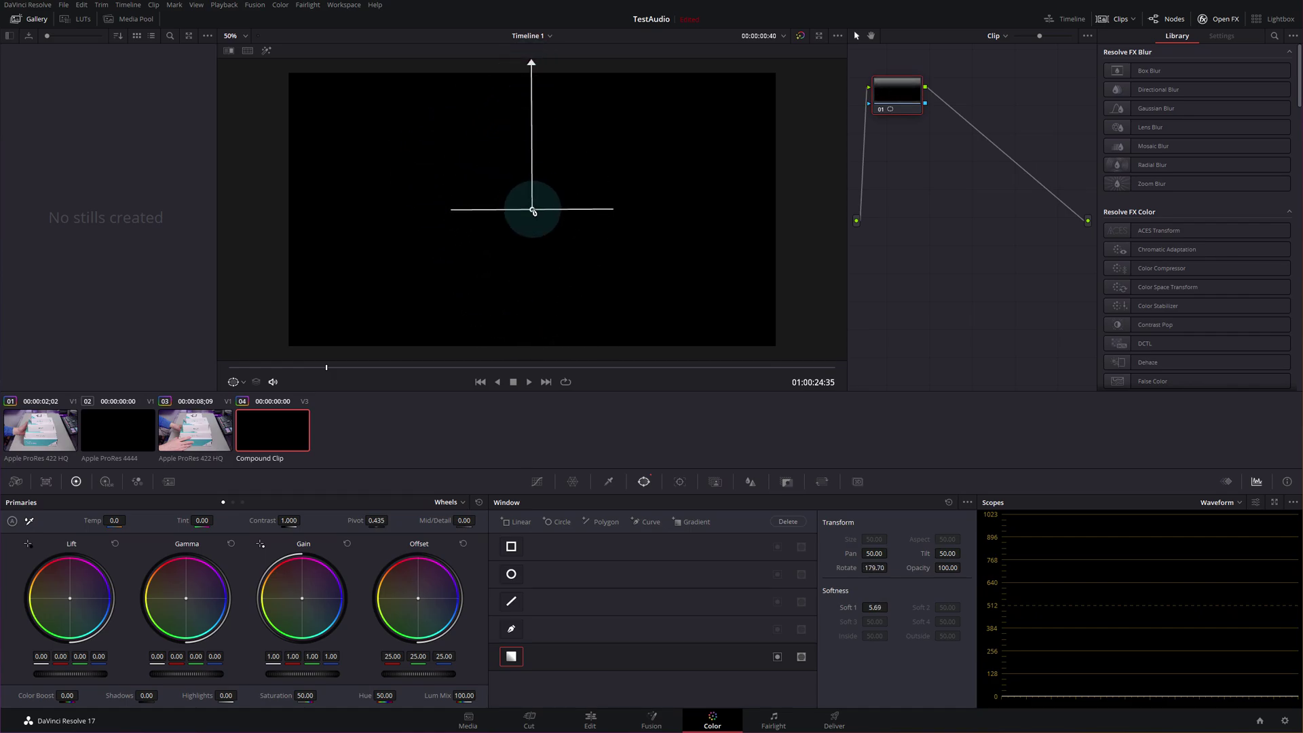
pyautogui.moveTo(533, 211); pyautogui.dragTo(533, 353)
pyautogui.scroll(-2, 540, 302)
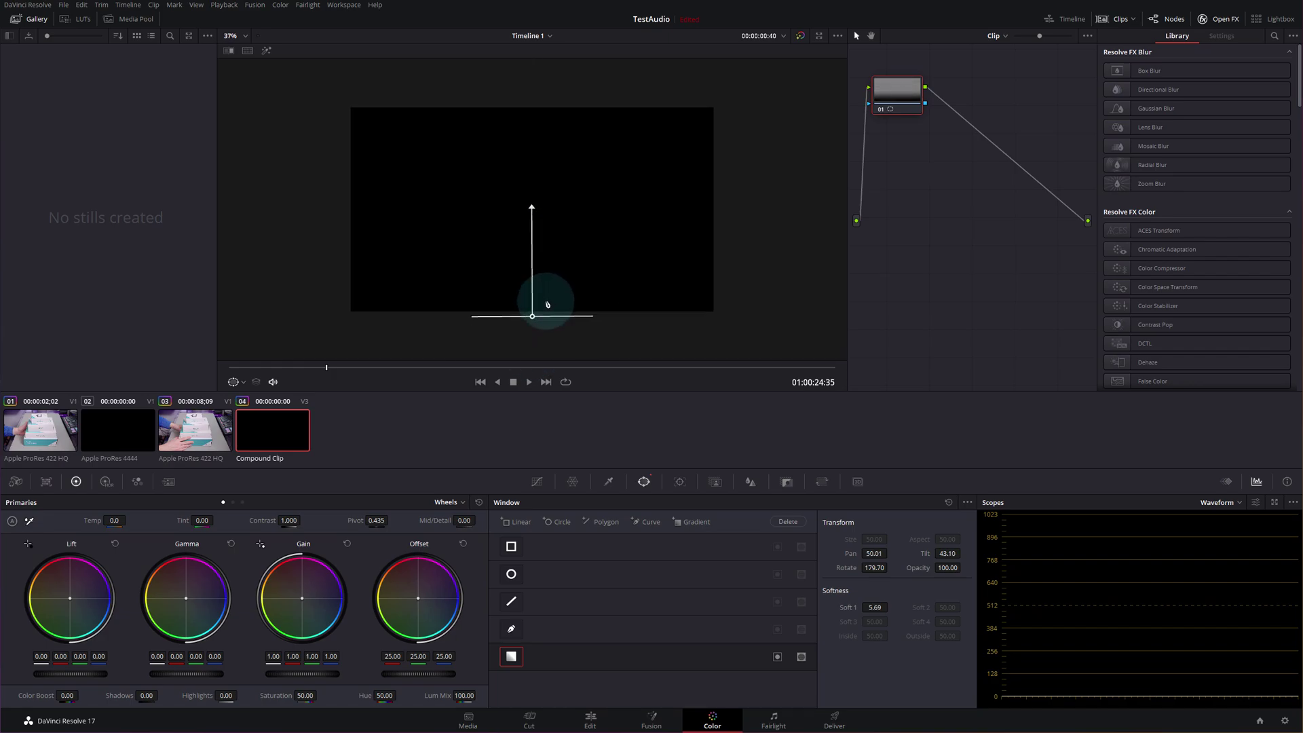
pyautogui.moveTo(534, 317); pyautogui.dragTo(530, 348)
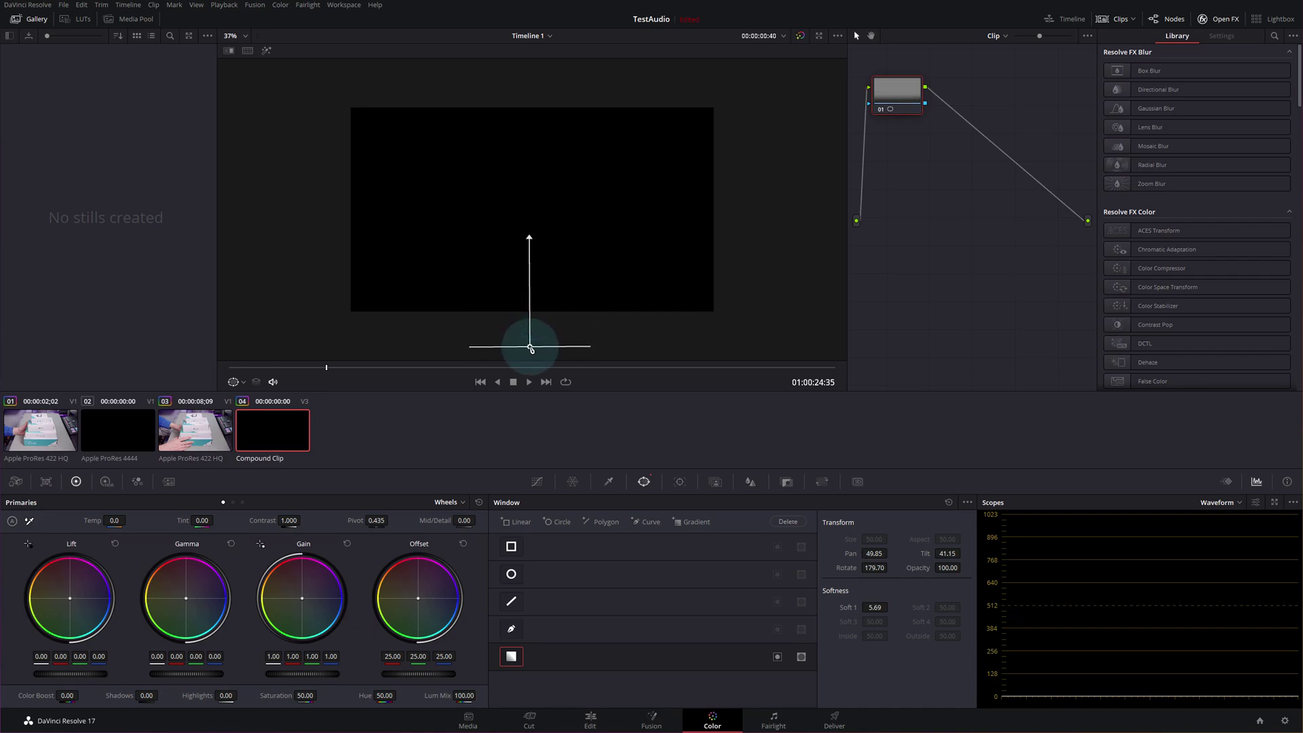
# Soften the gradient to about 7.45, turn off the highlight matte, and nudge it slightly up.
pyautogui.moveTo(528, 239); pyautogui.dragTo(529, 213)
pyautogui.scroll(-1, 529, 224)
pyautogui.click(260, 428)
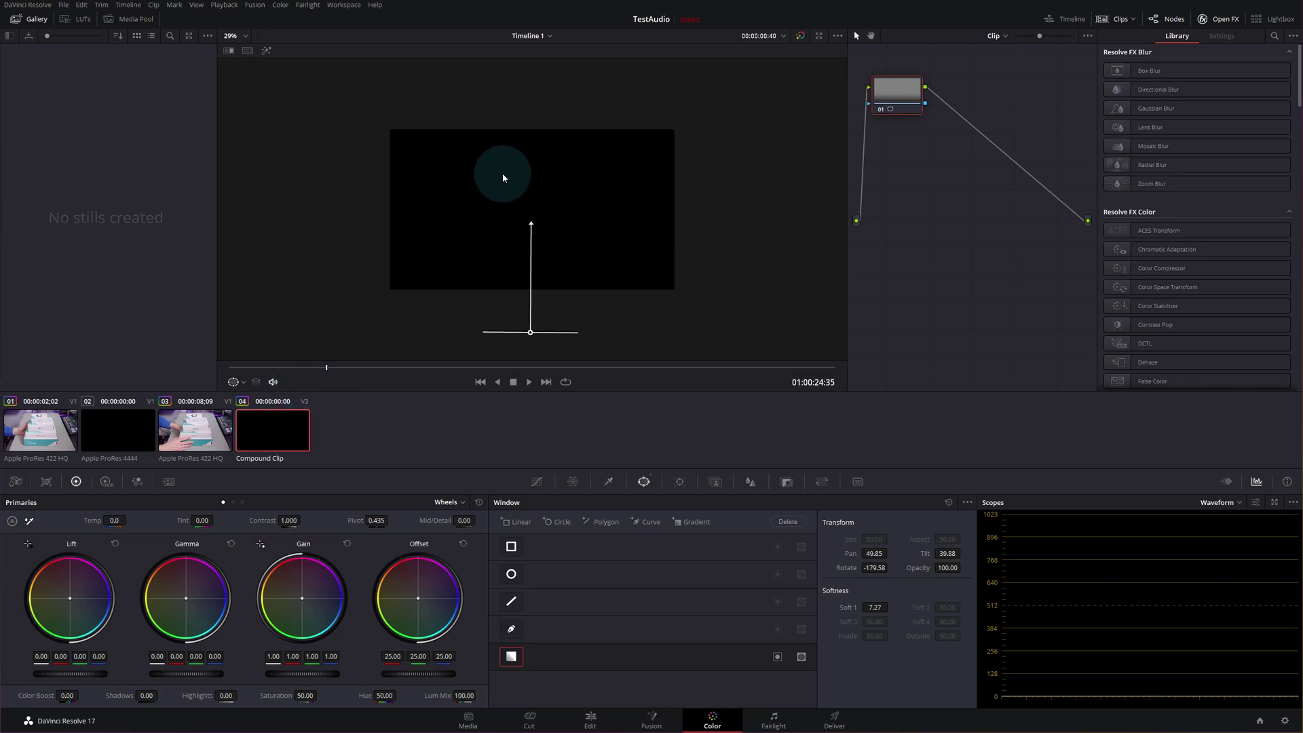
pyautogui.click(267, 52)
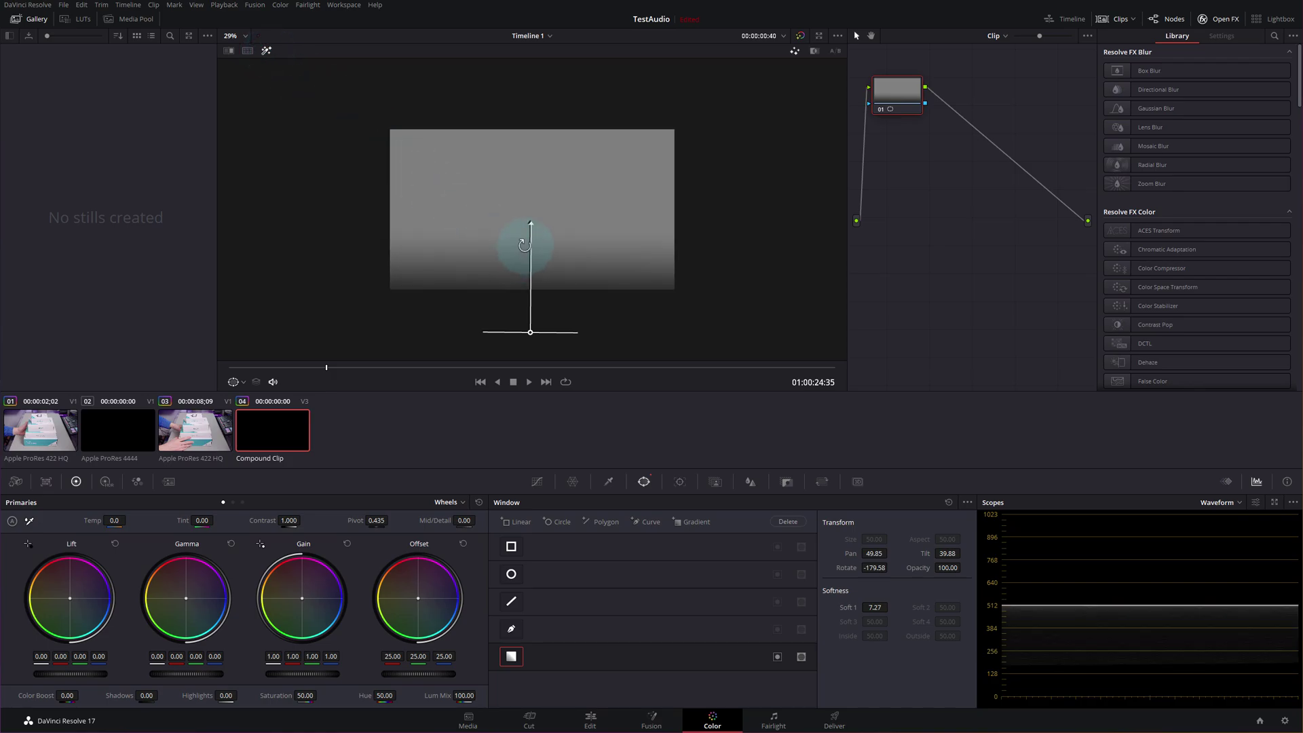
pyautogui.moveTo(530, 222); pyautogui.dragTo(530, 220)
pyautogui.click(532, 333)
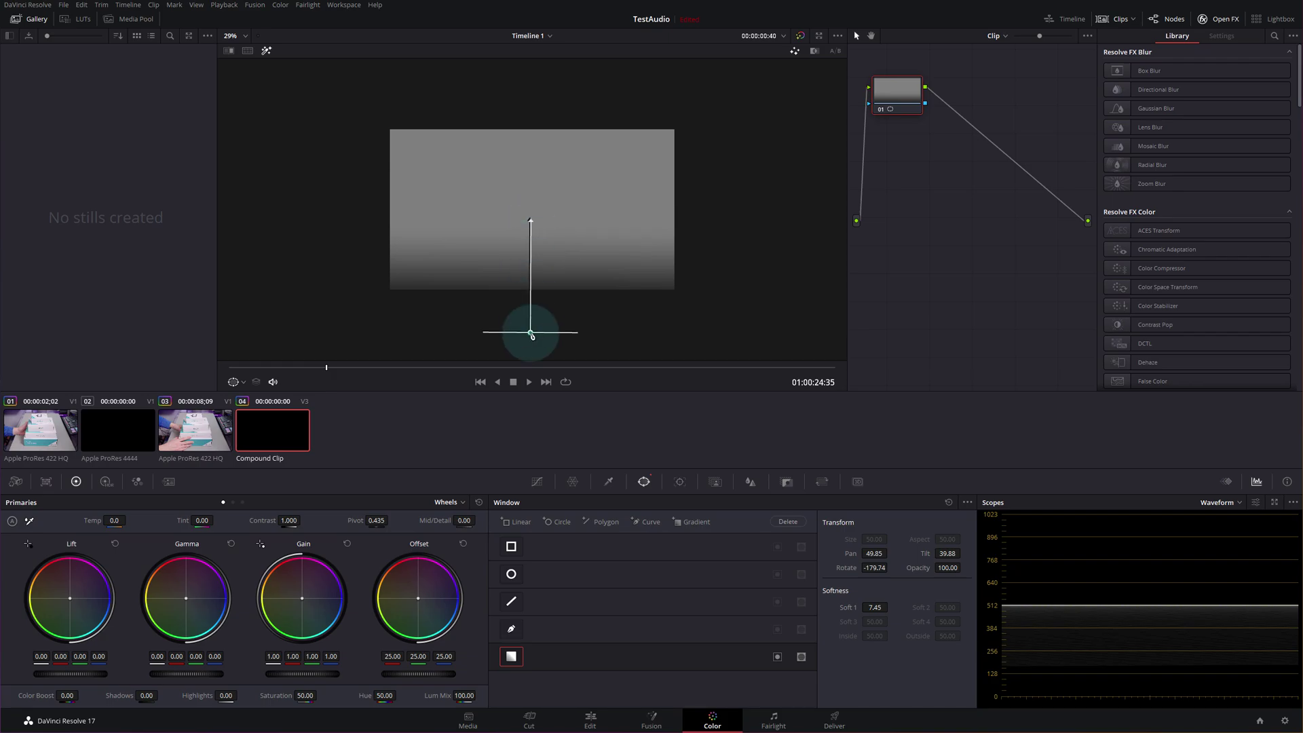
pyautogui.moveTo(532, 335); pyautogui.dragTo(532, 331)
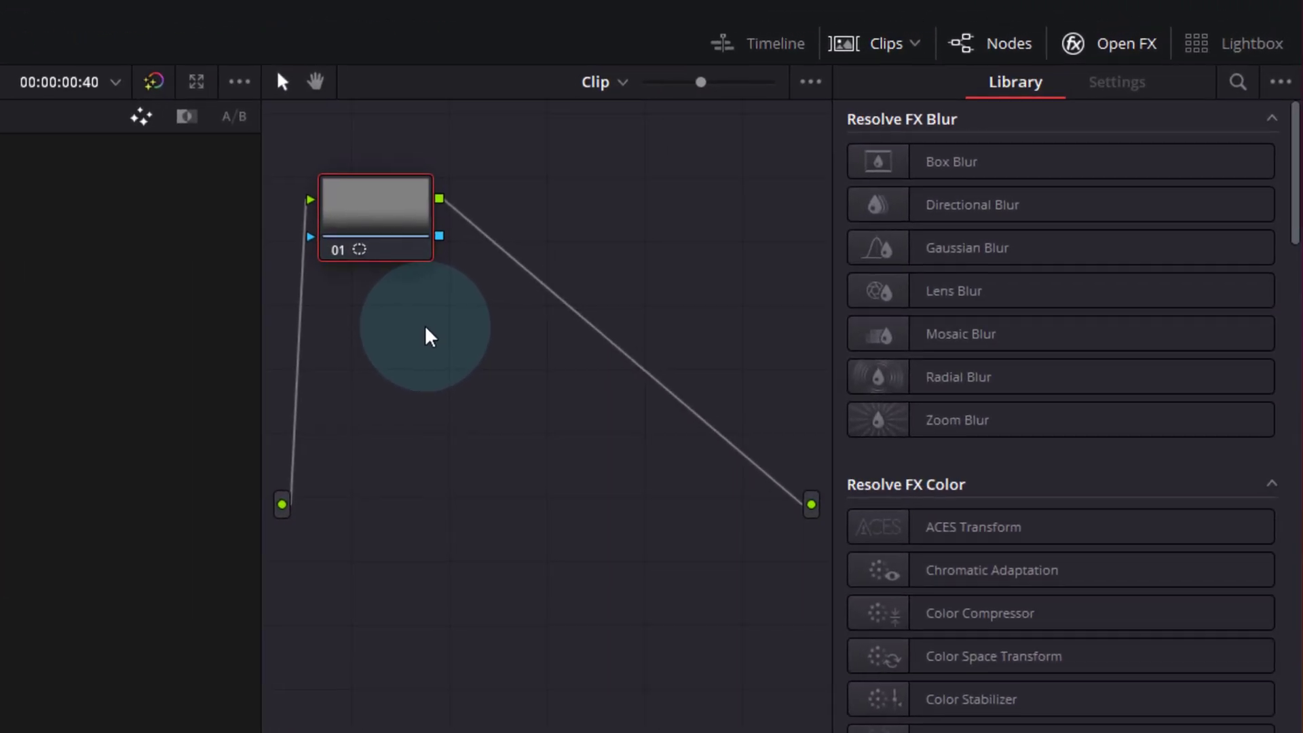
# Add an alpha output to the node graph and connect node 01's key output to it.
pyautogui.rightClick(438, 347)
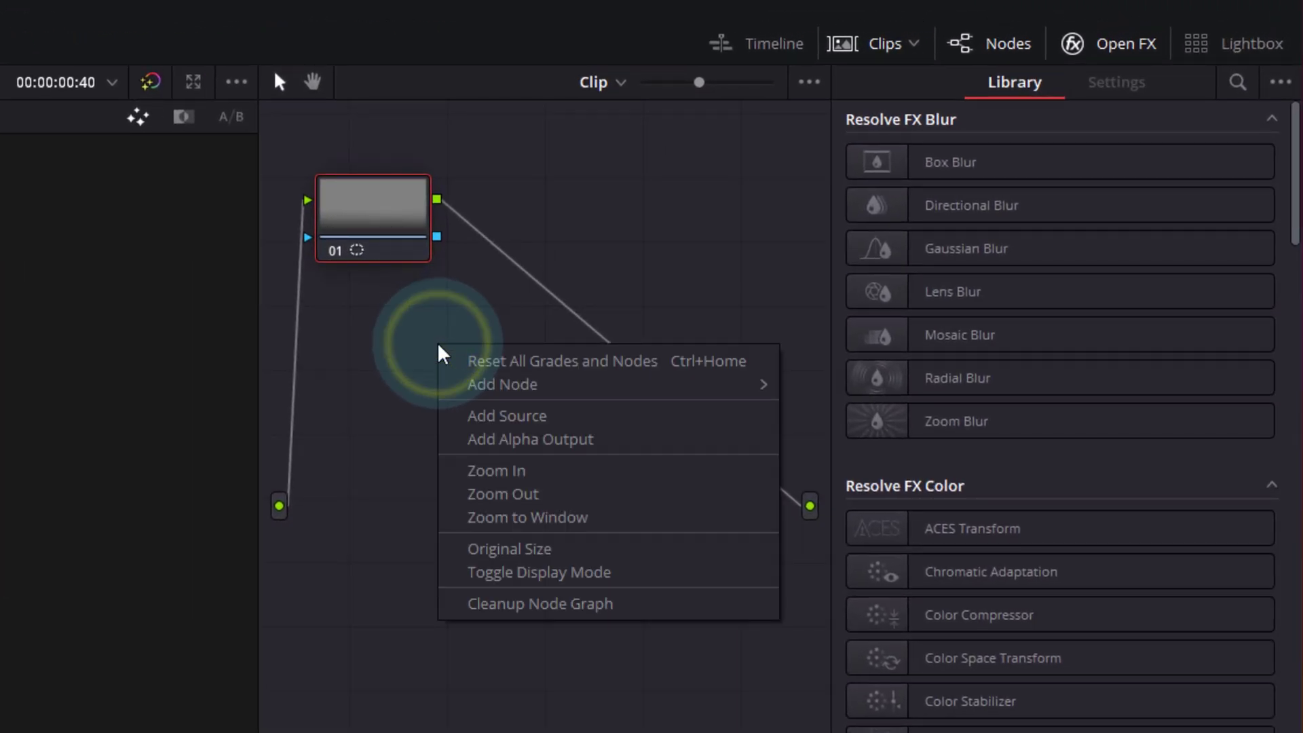
pyautogui.click(531, 439)
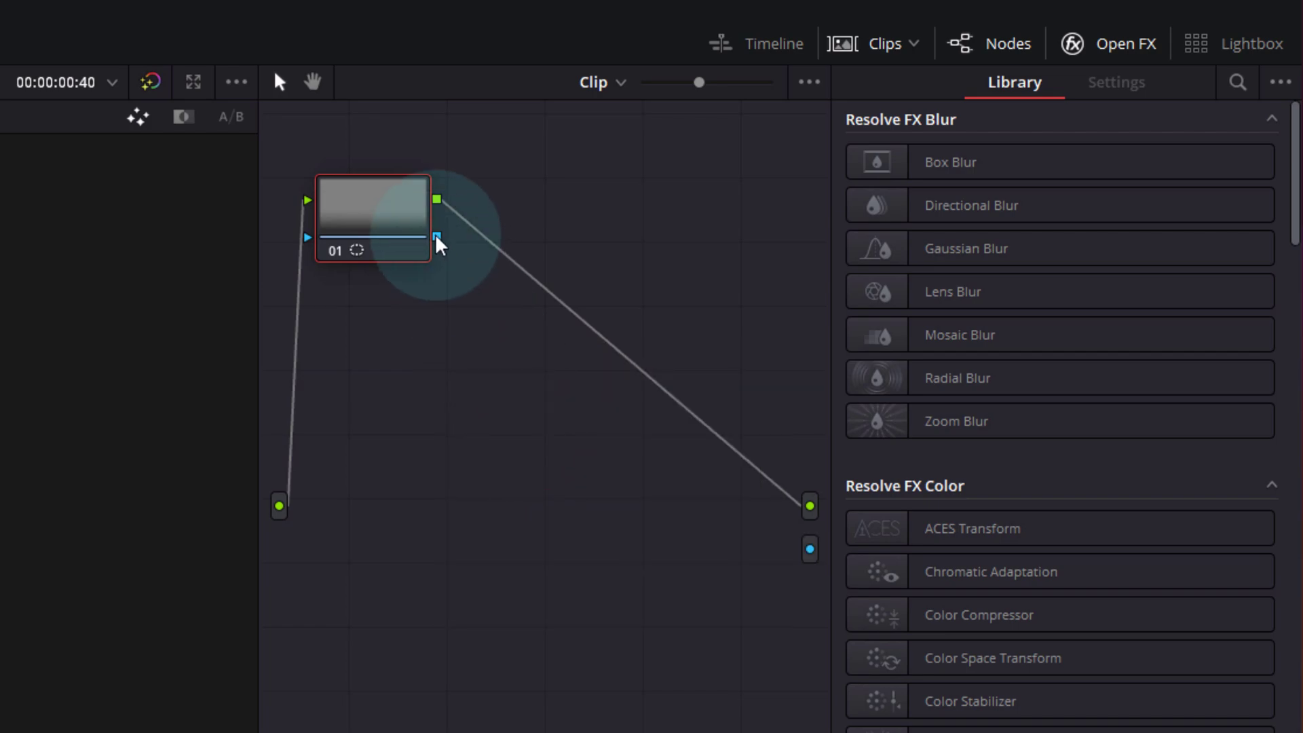
pyautogui.moveTo(436, 238); pyautogui.dragTo(810, 549)
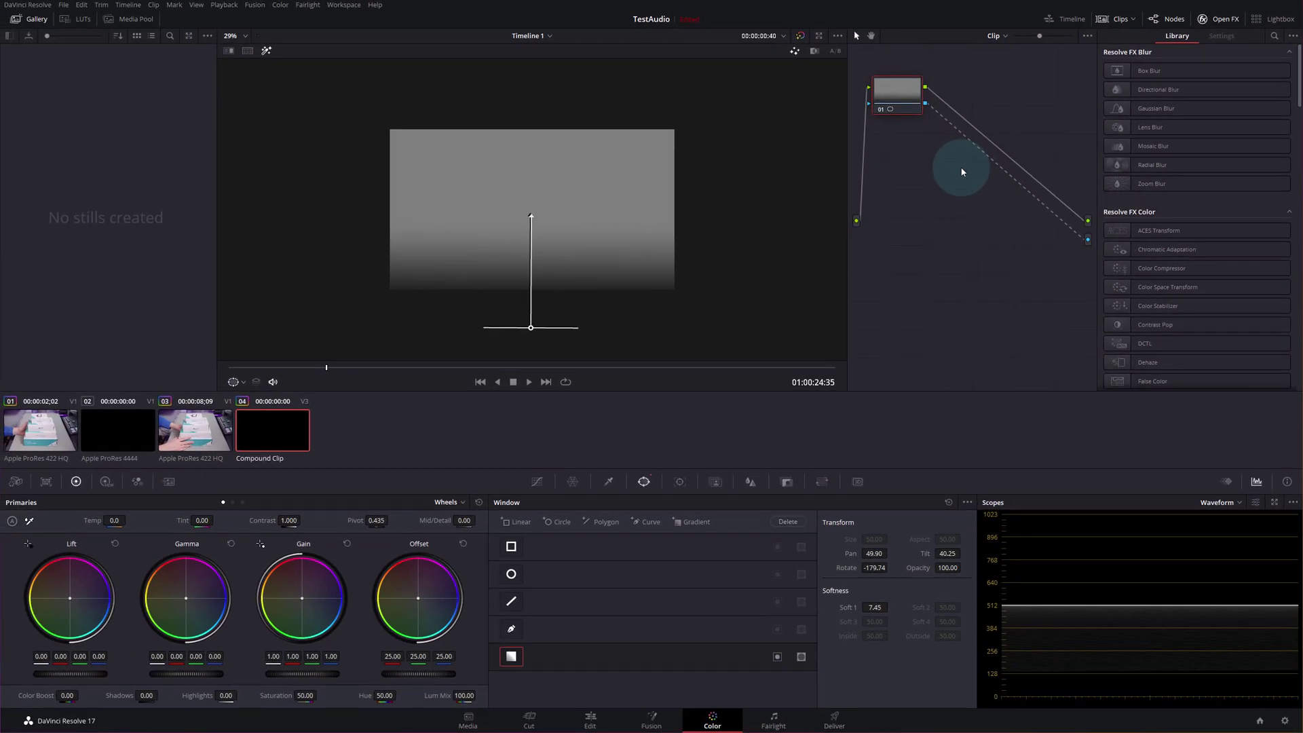
# On the Edit page, move the 'Product Links in Description' text clip above the Title clip.
pyautogui.click(590, 721)
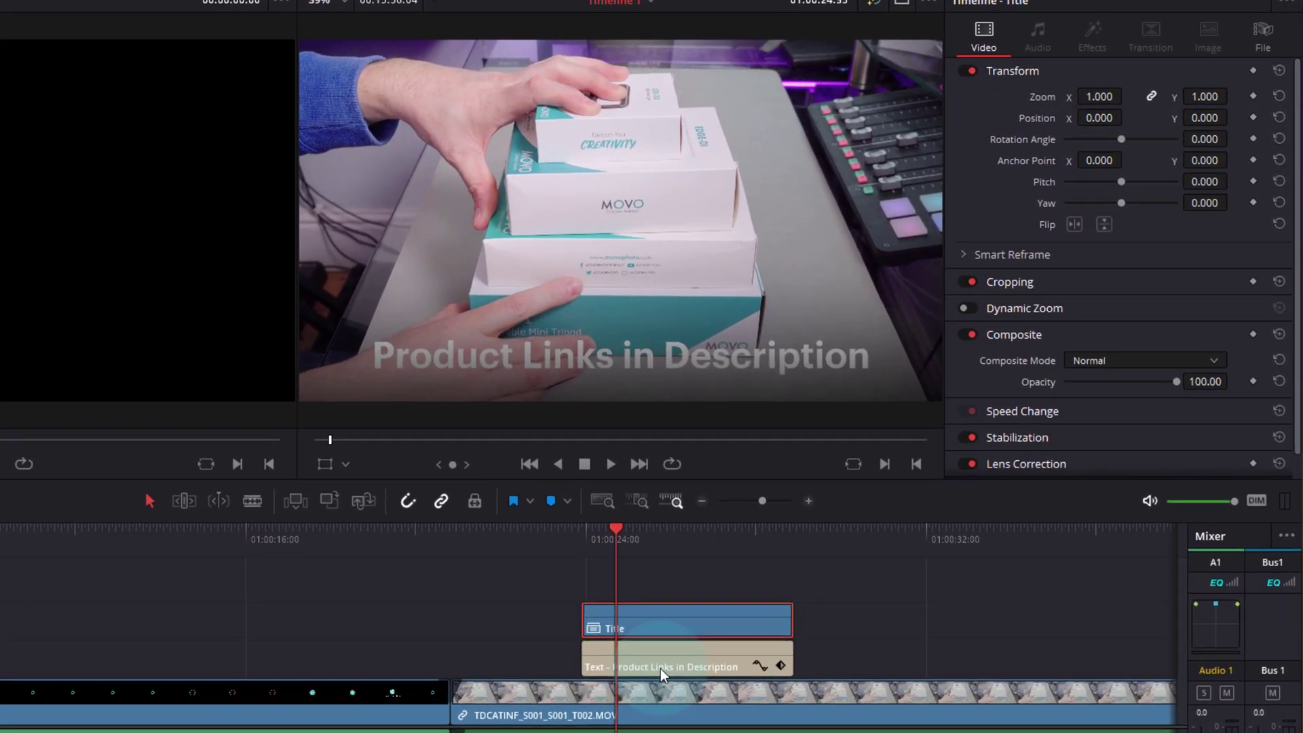
pyautogui.moveTo(679, 650); pyautogui.dragTo(681, 587)
pyautogui.moveTo(889, 580); pyautogui.dragTo(692, 648)
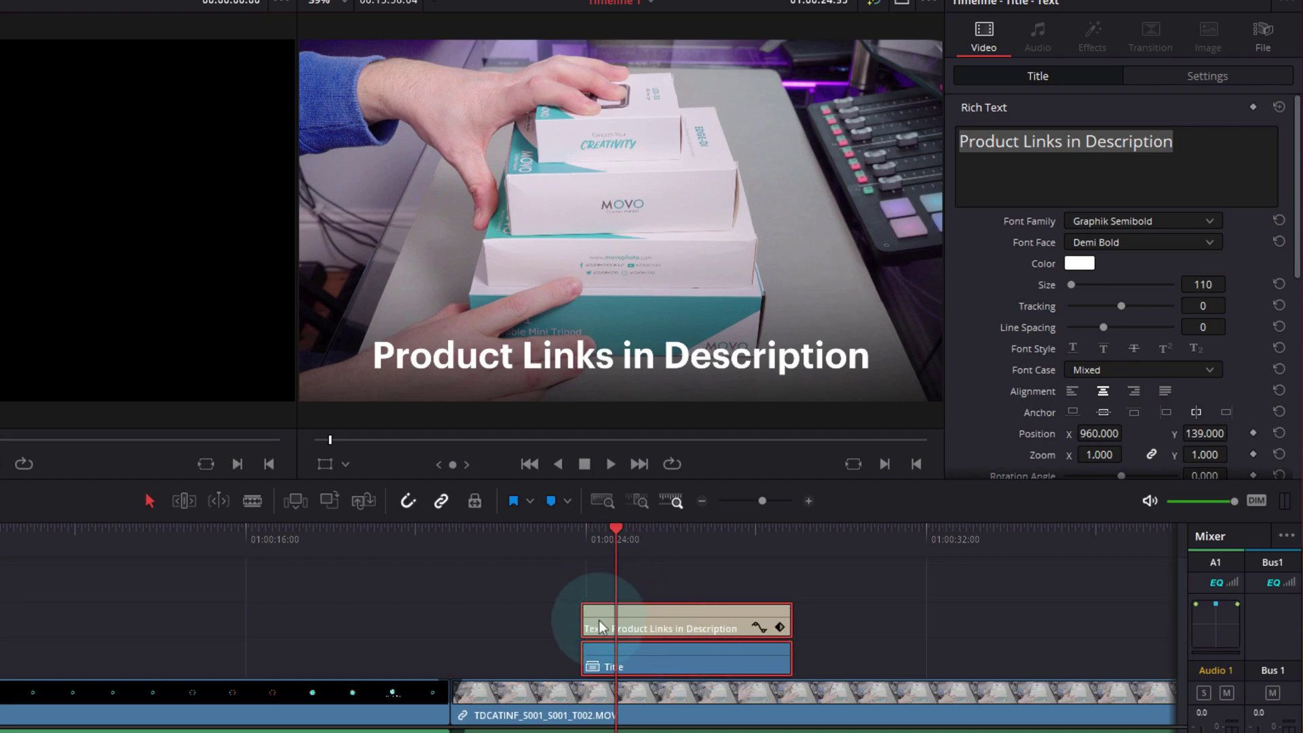
# Adjust the Title clip's start and end edges beneath the text, then select it.
pyautogui.moveTo(583, 648)
pyautogui.mouseDown()
pyautogui.moveTo(663, 651)
pyautogui.moveTo(592, 665)
pyautogui.mouseUp()
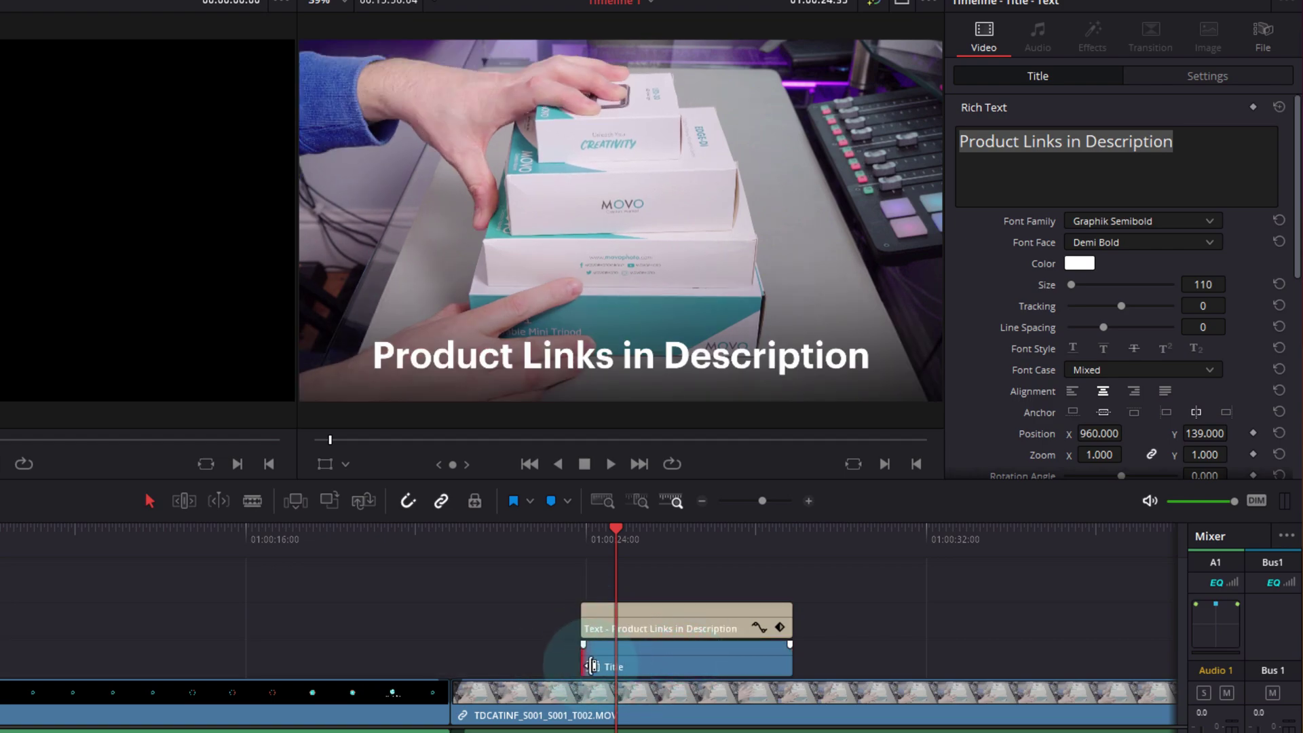
pyautogui.click(788, 655)
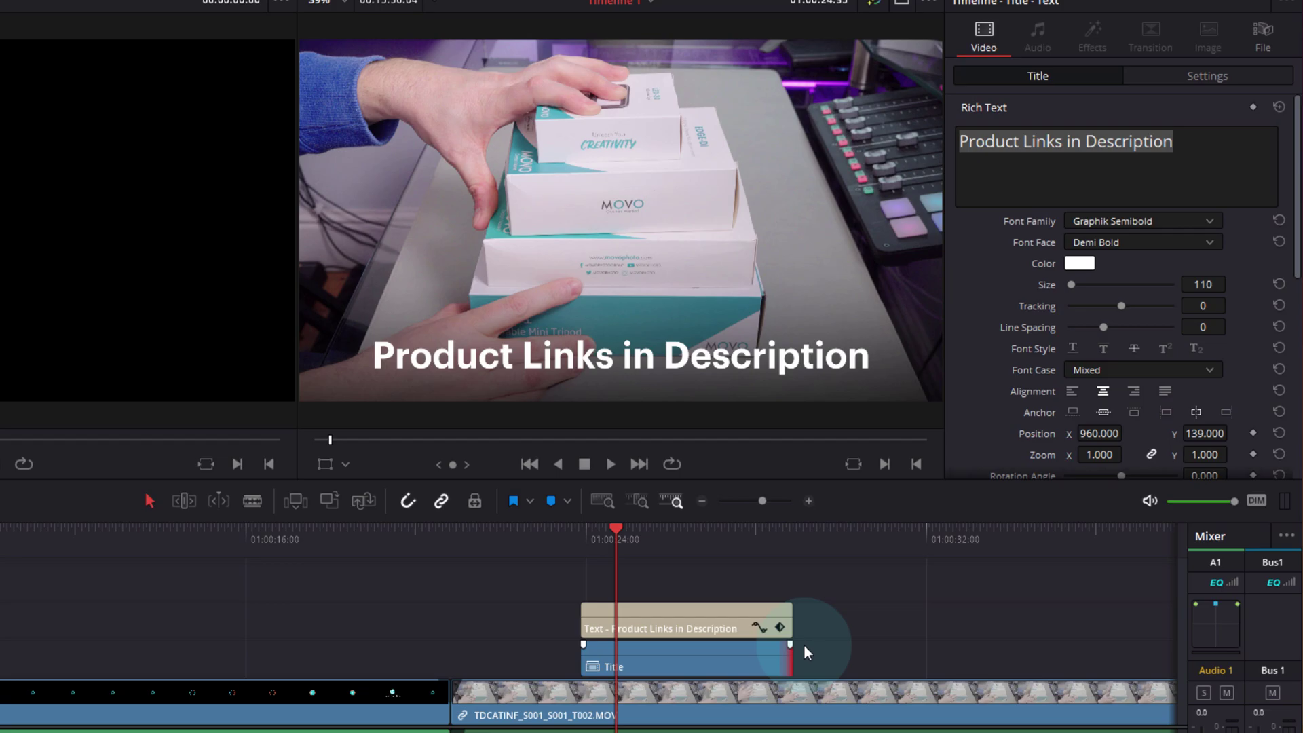
pyautogui.click(732, 648)
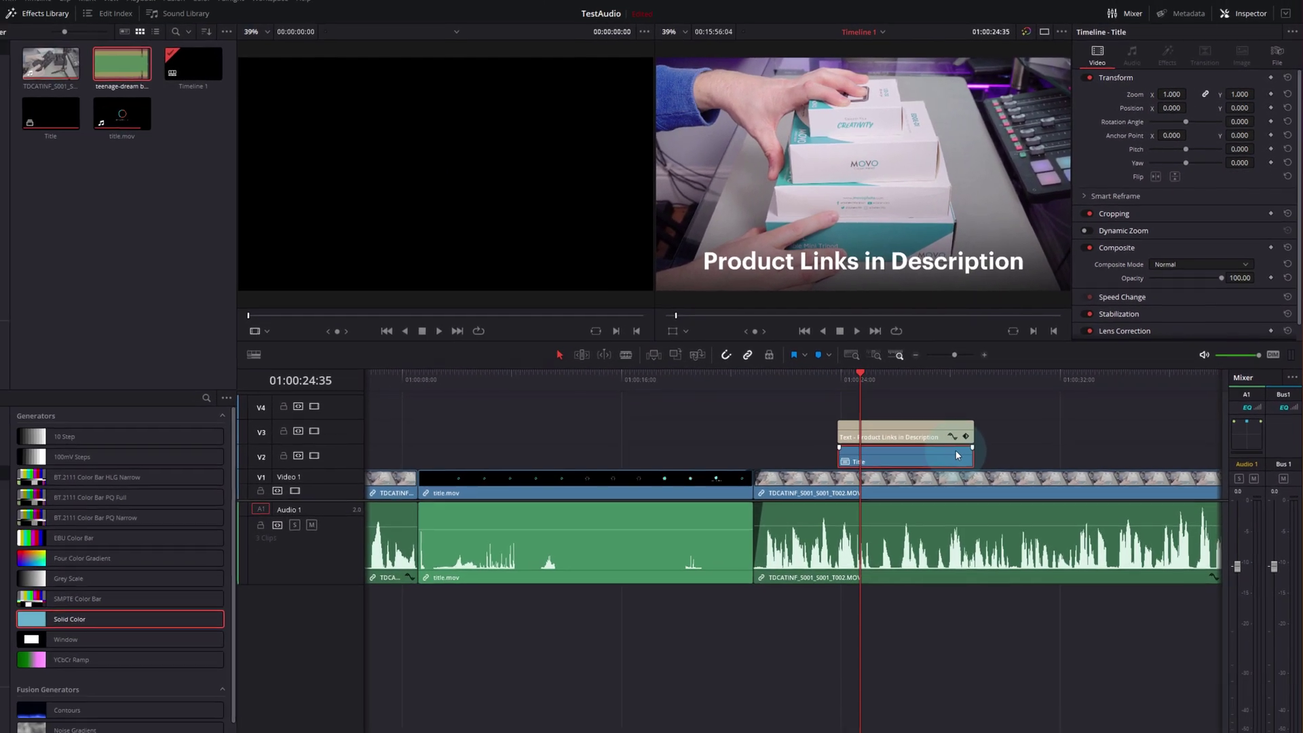
# Open the Title compound clip, stretch its Solid Color generator to about 30 seconds, then return to Timeline 1.
pyautogui.click(970, 454)
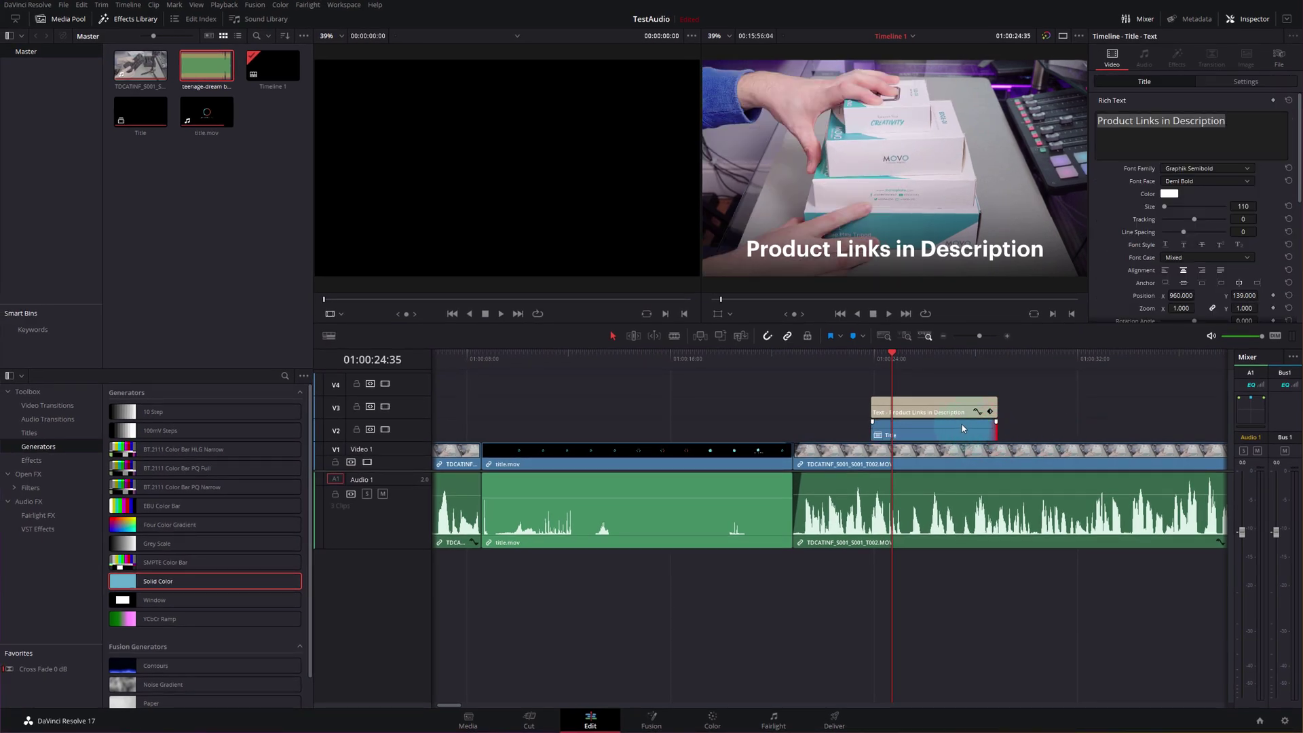
pyautogui.click(962, 425)
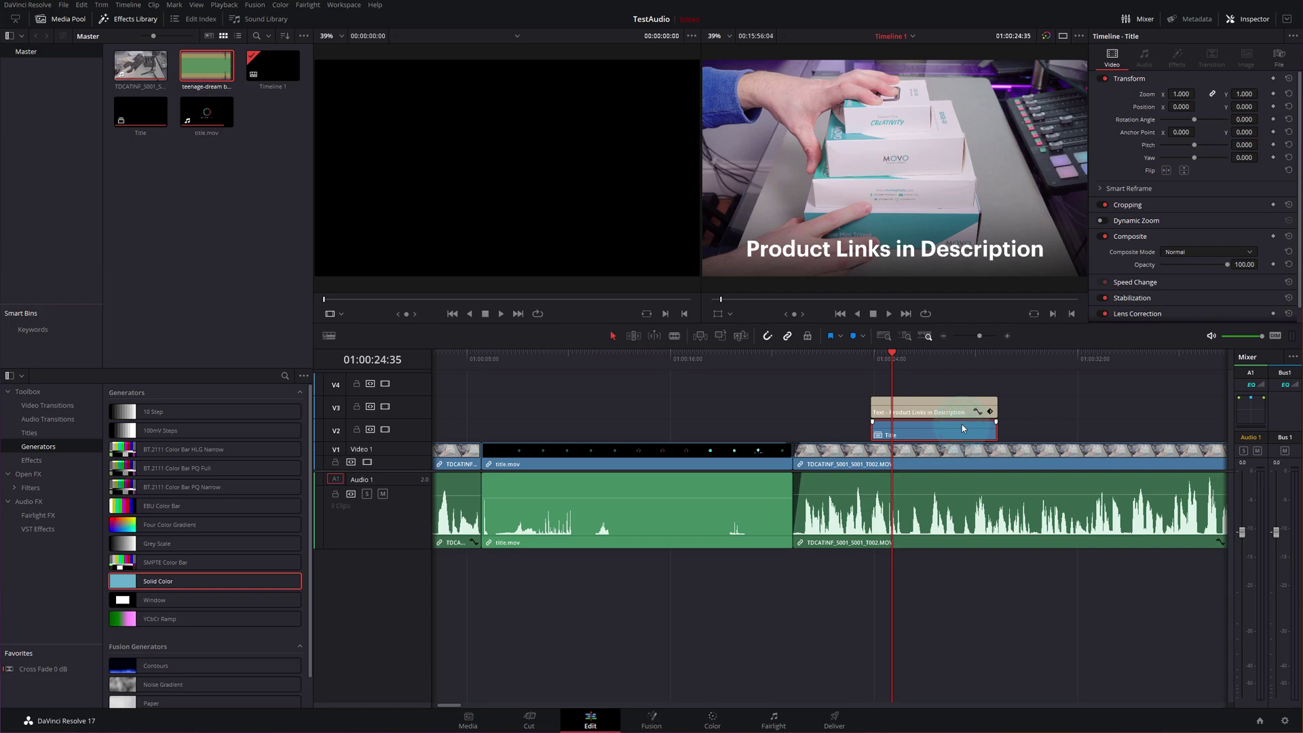
pyautogui.rightClick(962, 424)
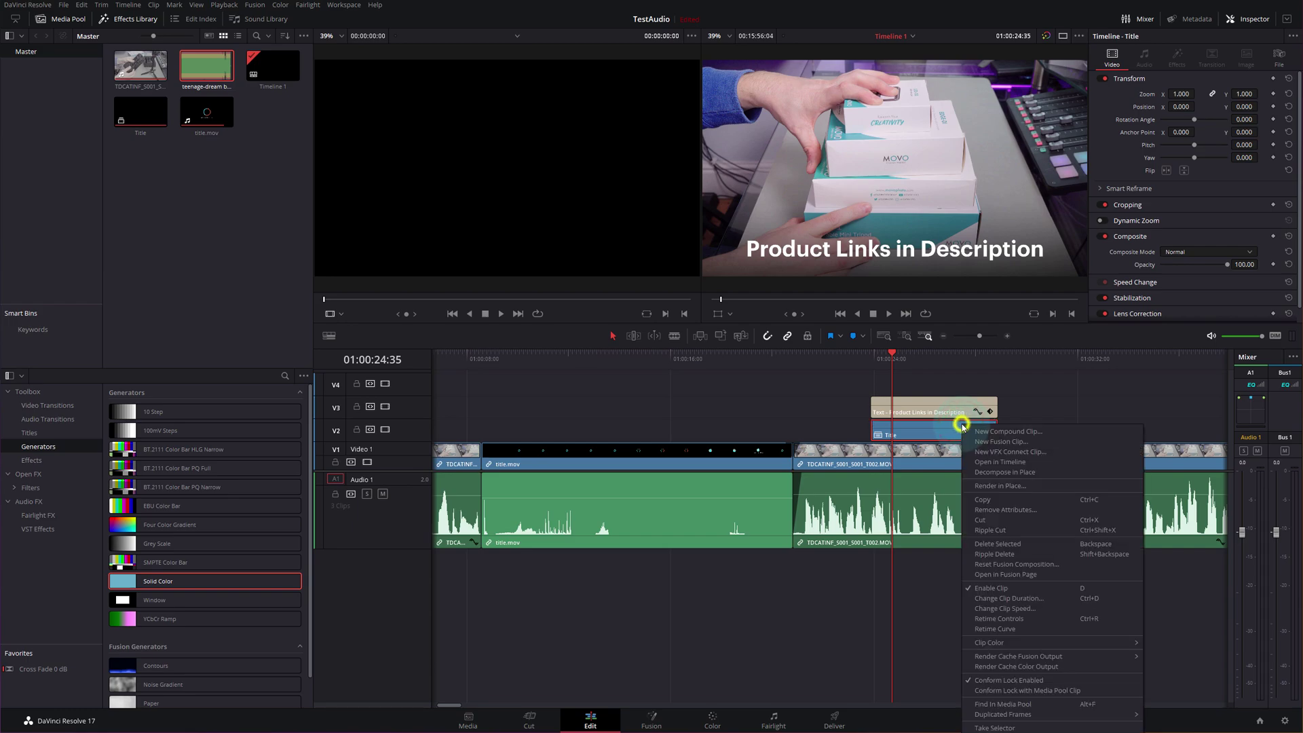
pyautogui.click(997, 462)
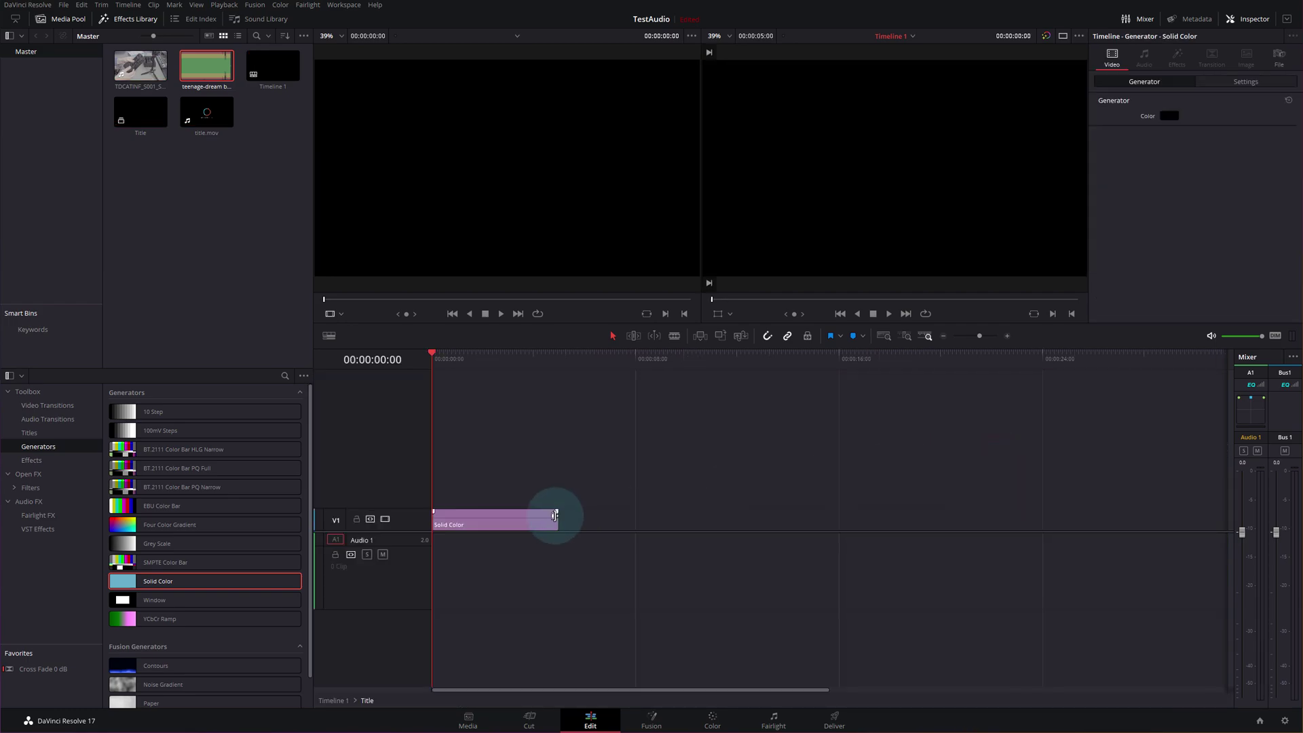
pyautogui.moveTo(555, 516); pyautogui.dragTo(1216, 517)
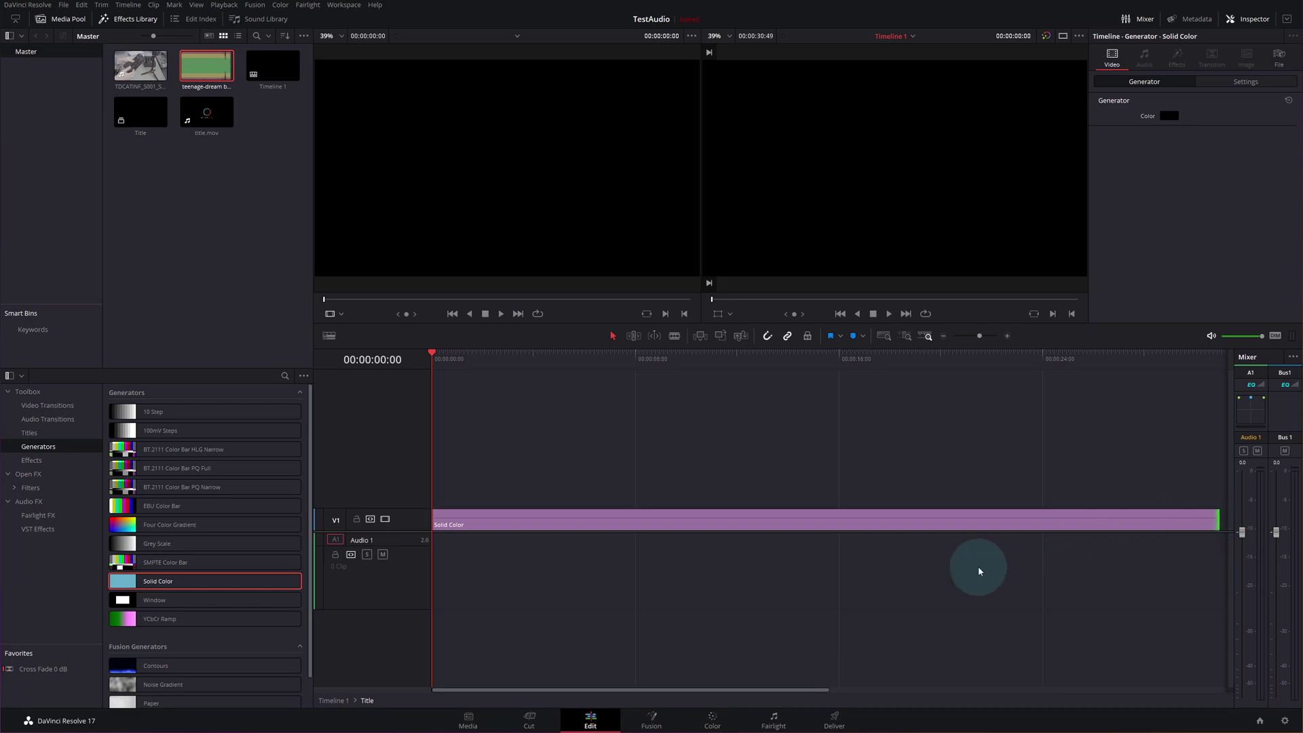
pyautogui.click(333, 701)
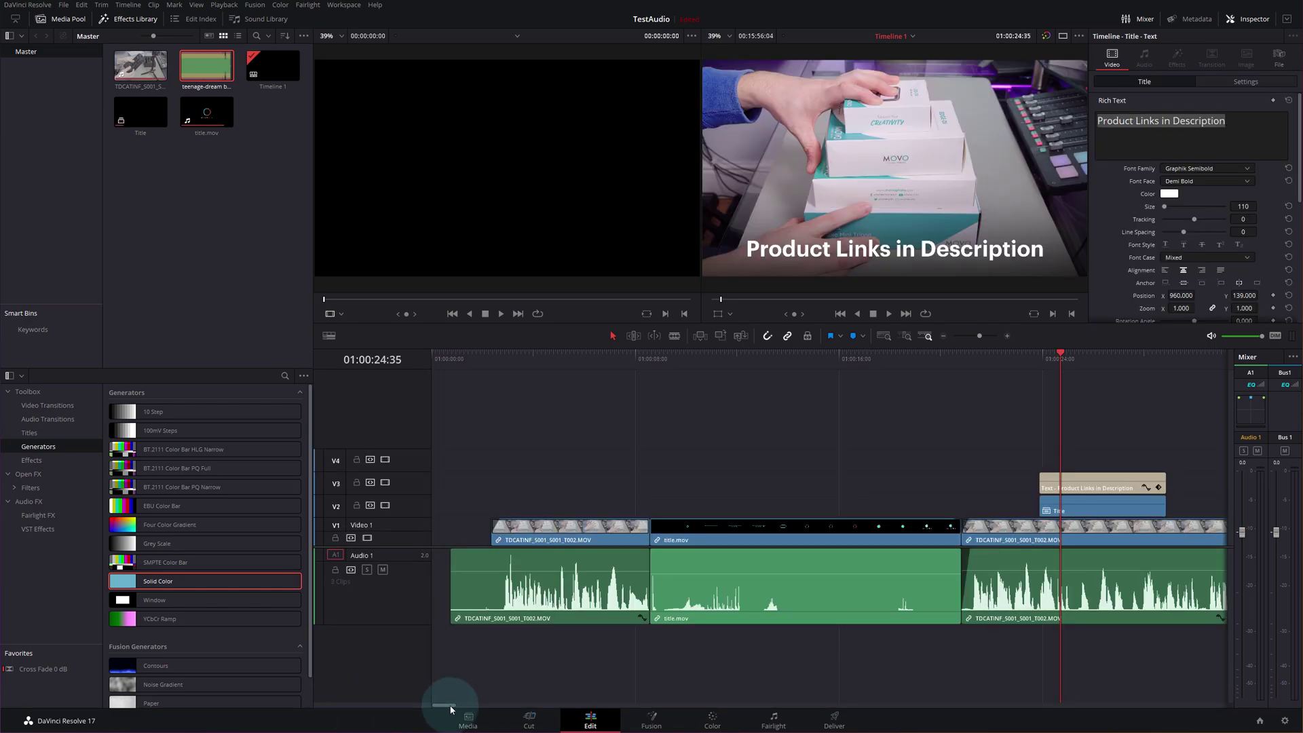
# Extend the Title clip's end about two seconds past the text clip.
pyautogui.moveTo(445, 705); pyautogui.dragTo(463, 709)
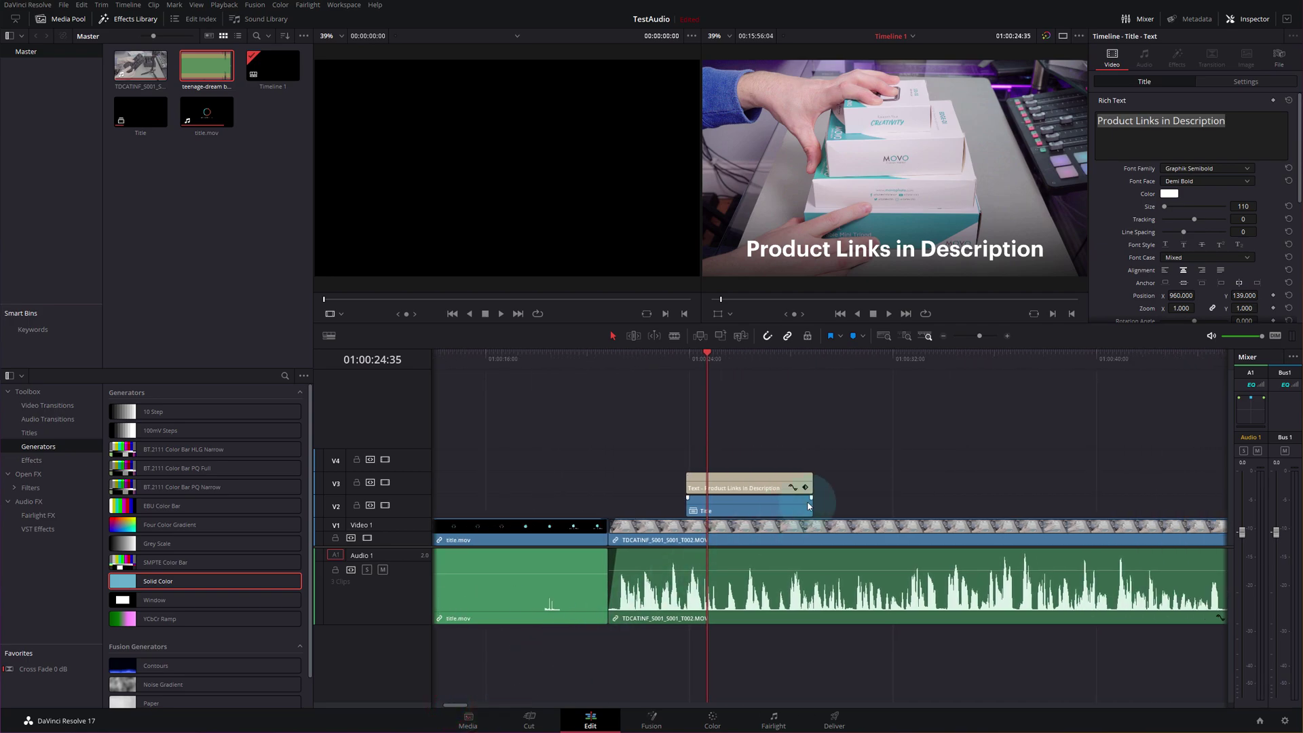
pyautogui.moveTo(812, 503); pyautogui.dragTo(840, 508)
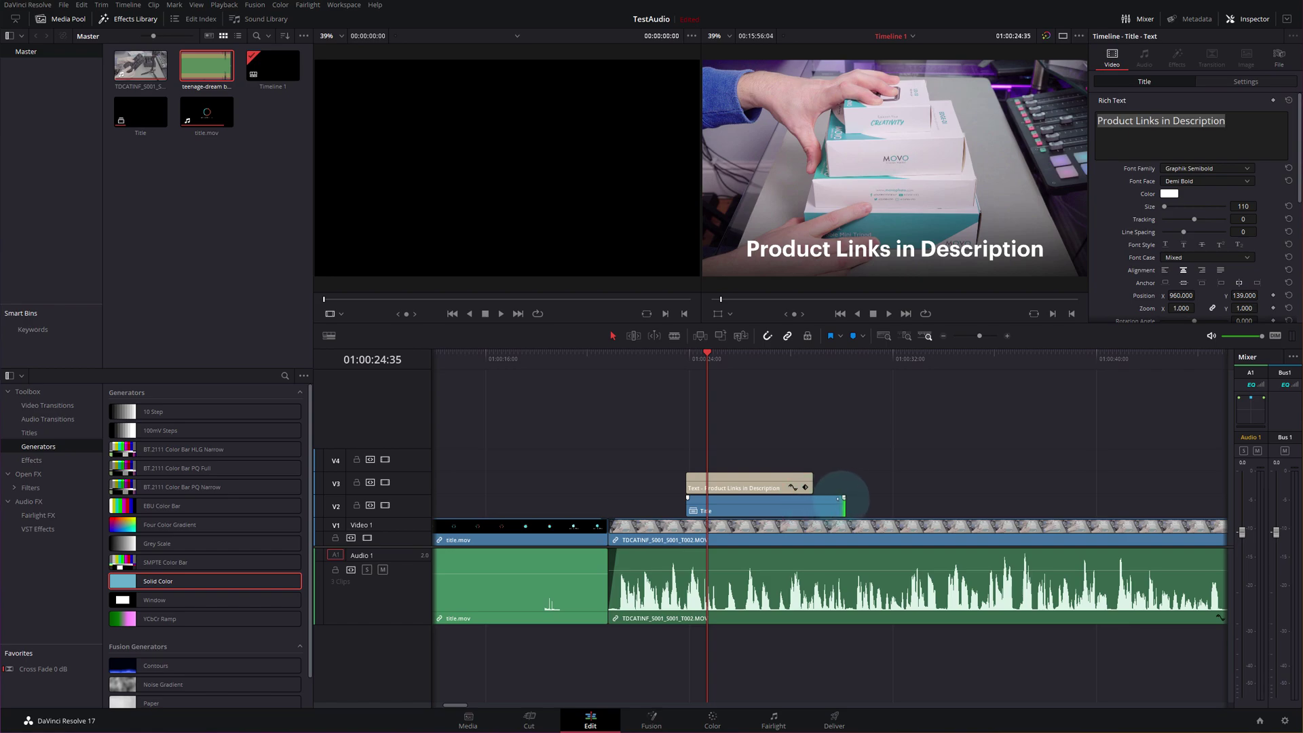
pyautogui.click(839, 500)
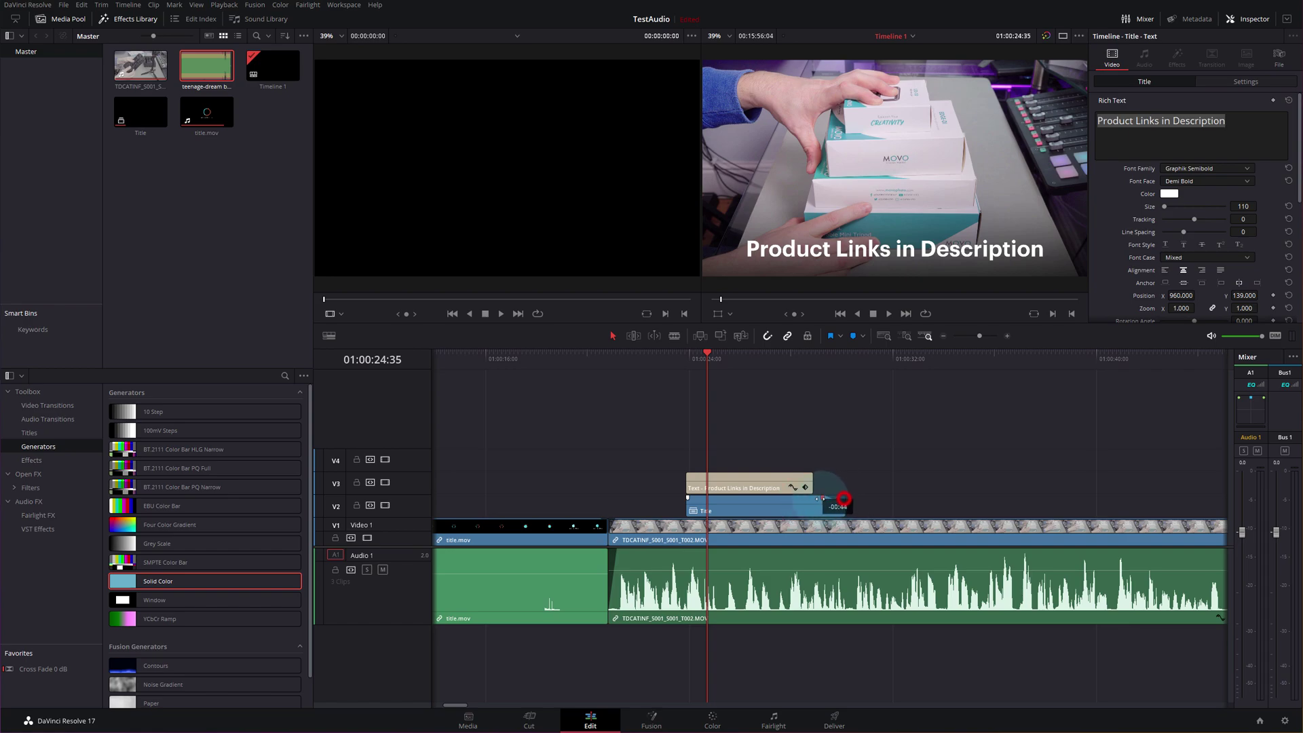
# Play back the title section from just before it to check the gradient.
pyautogui.click(658, 362)
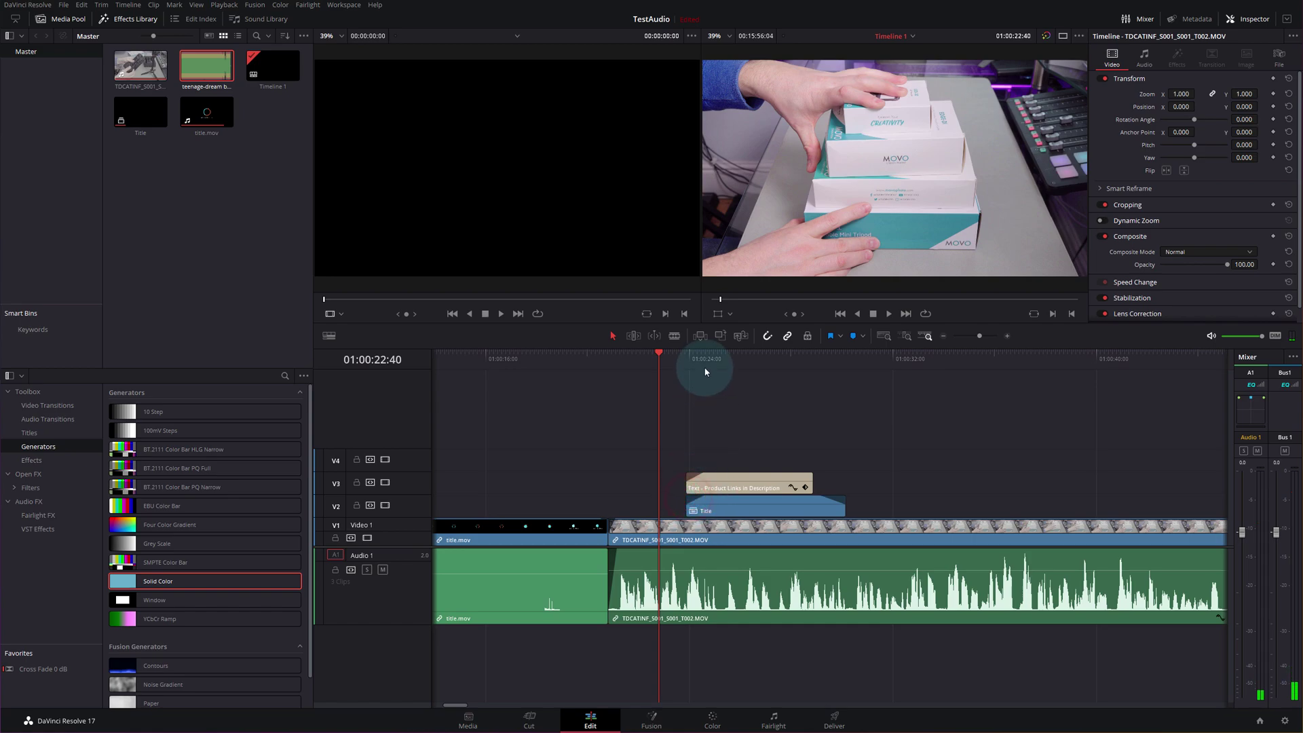
pyautogui.press('space')
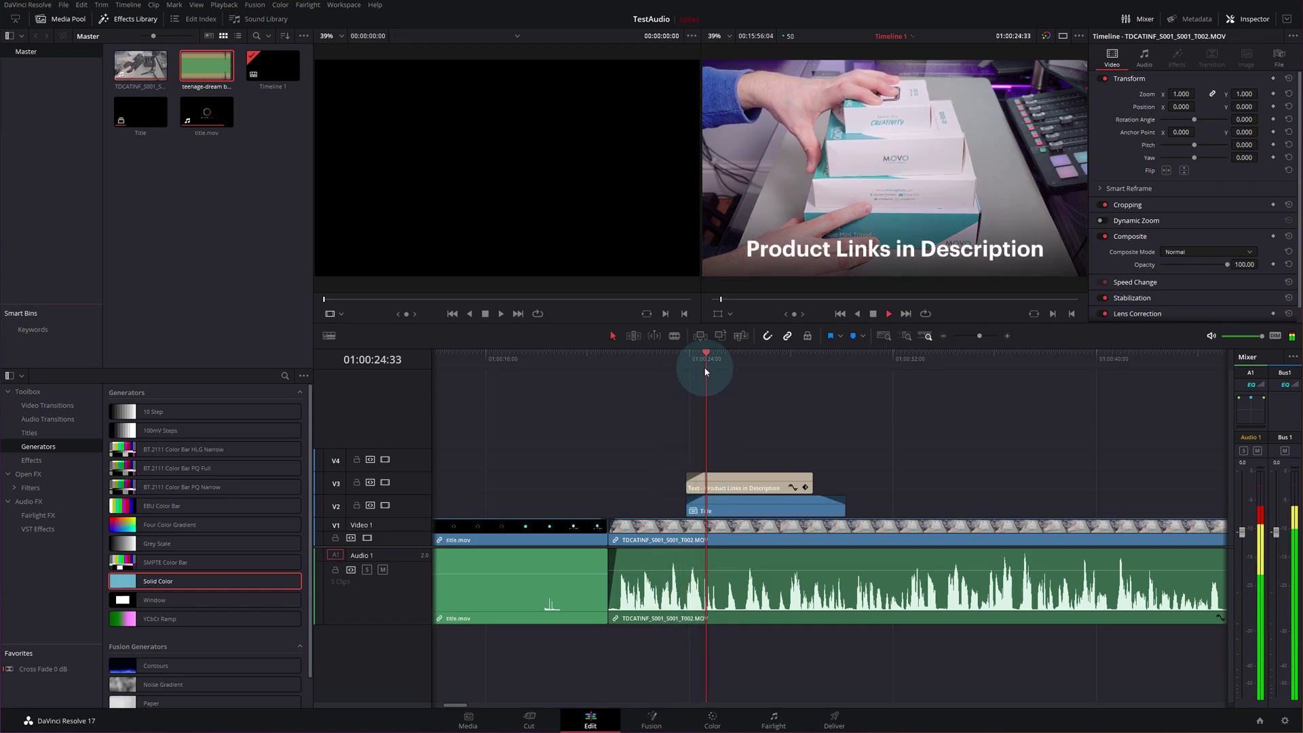
pyautogui.press('space')
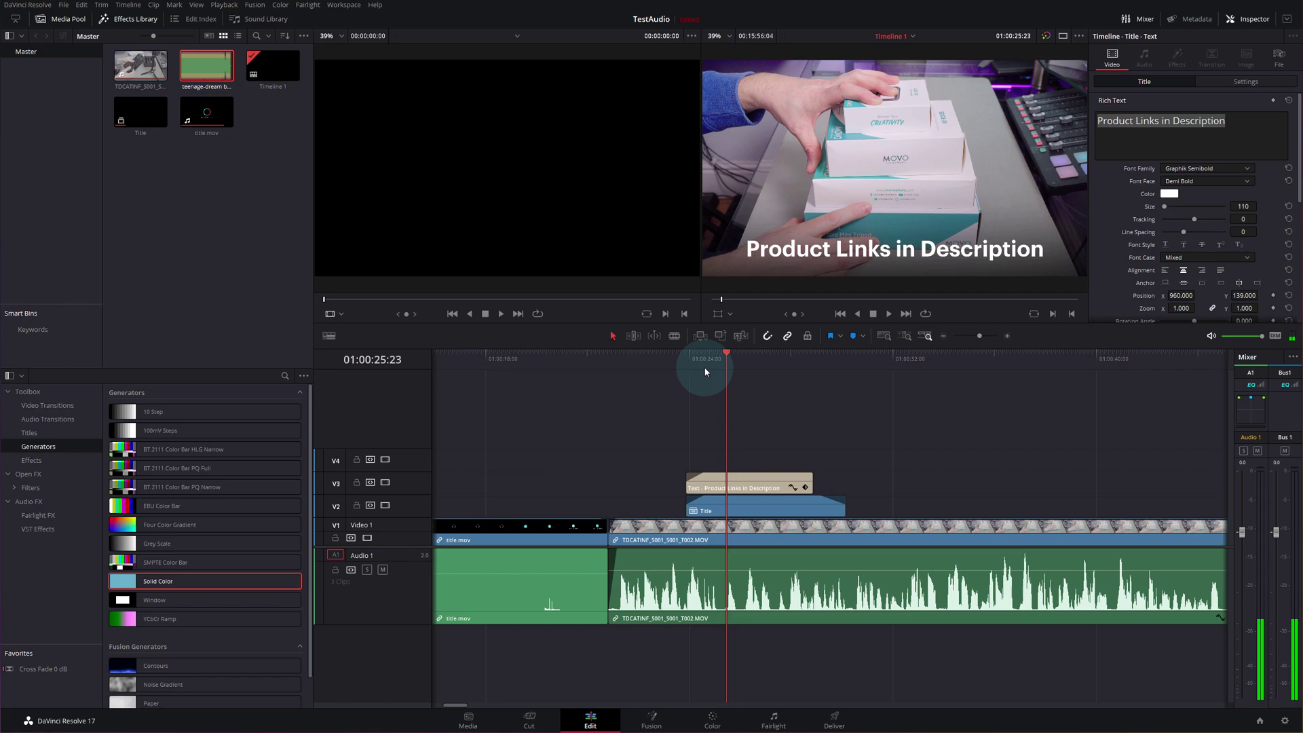